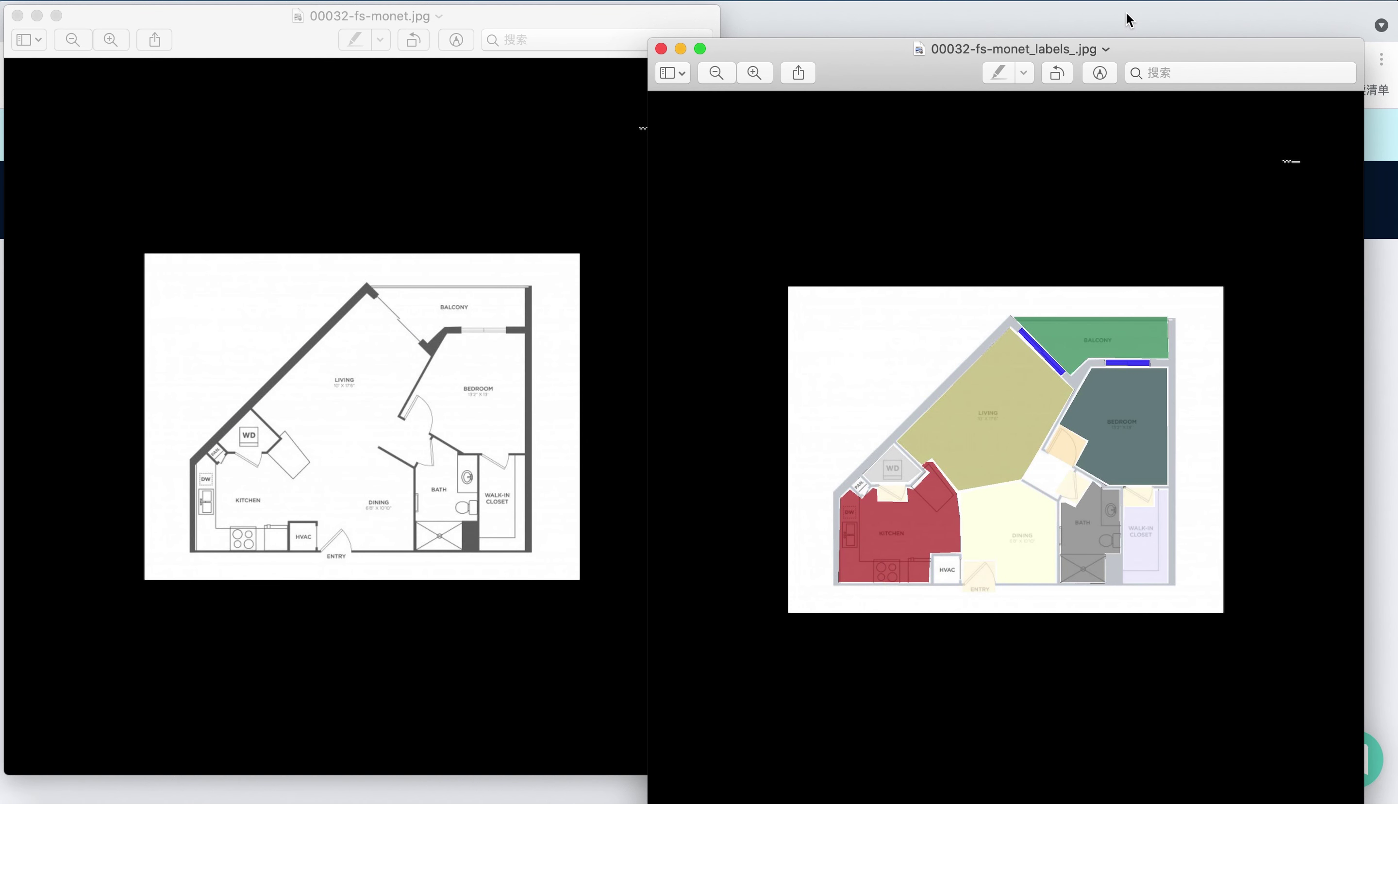
Close both floor plan images and create an image annotation project from the Object Polygon and Classification template.
left_click(662, 49)
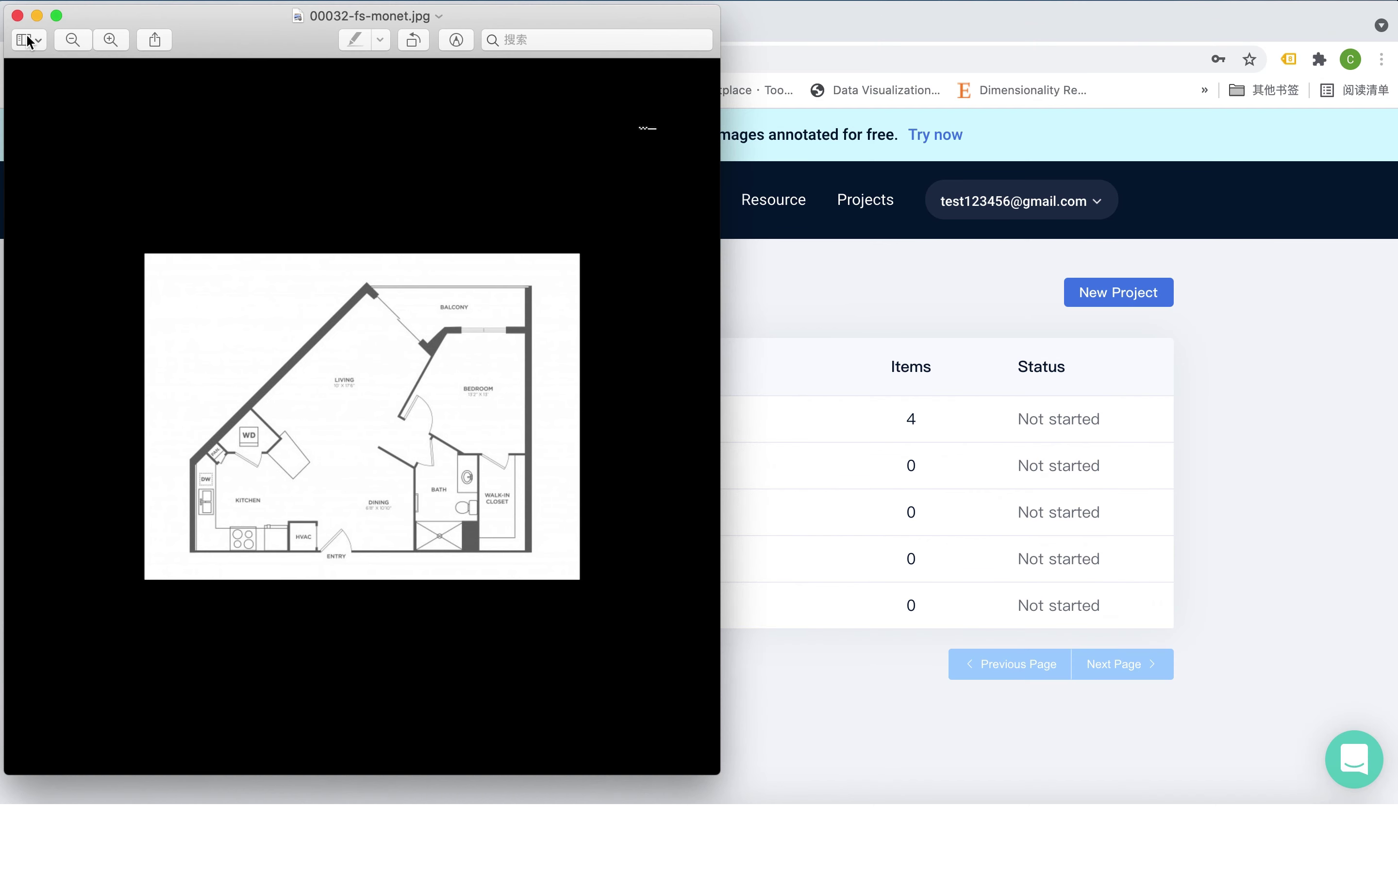
left_click(18, 15)
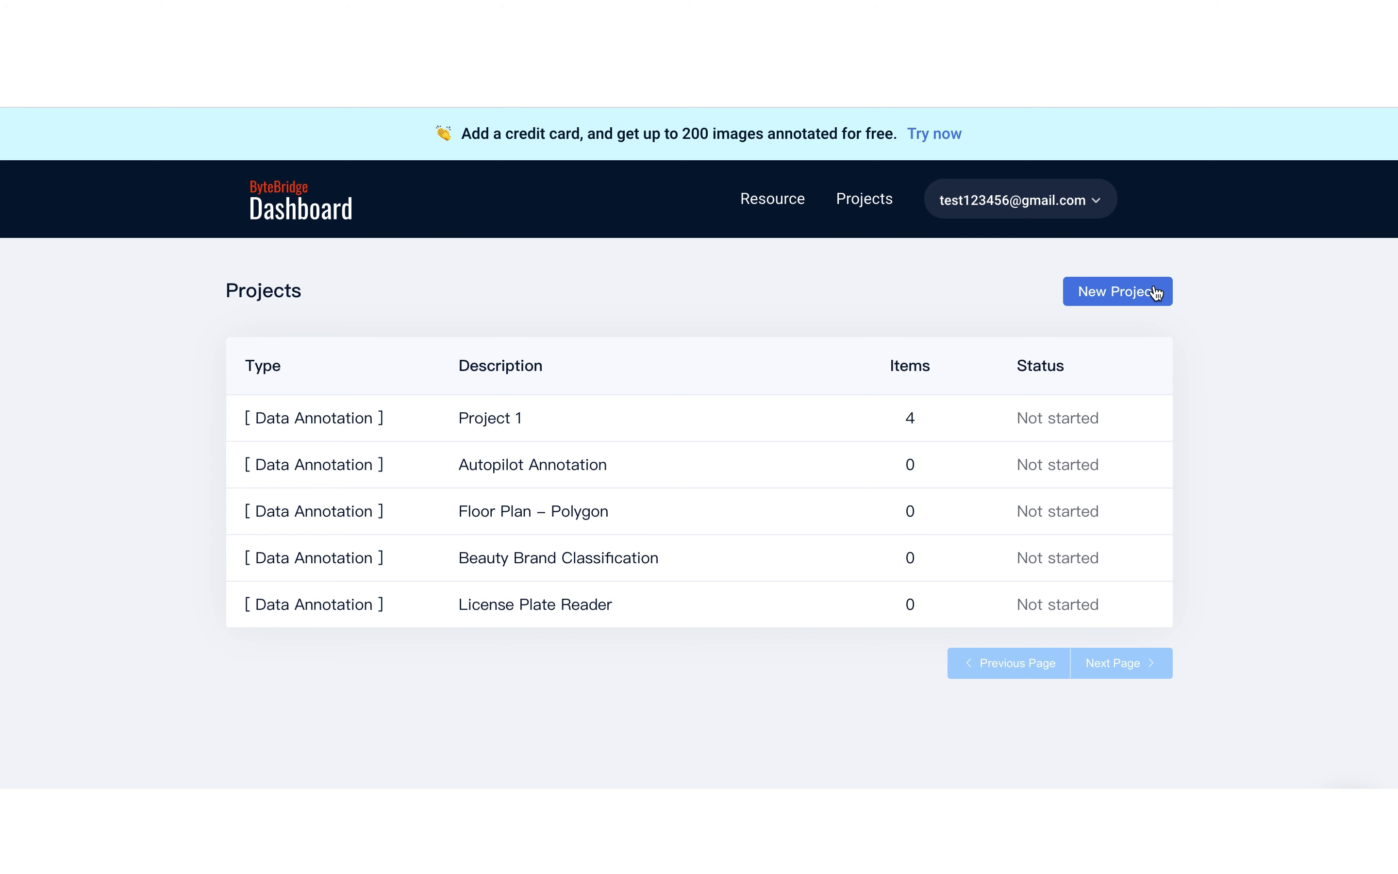
left_click(1110, 291)
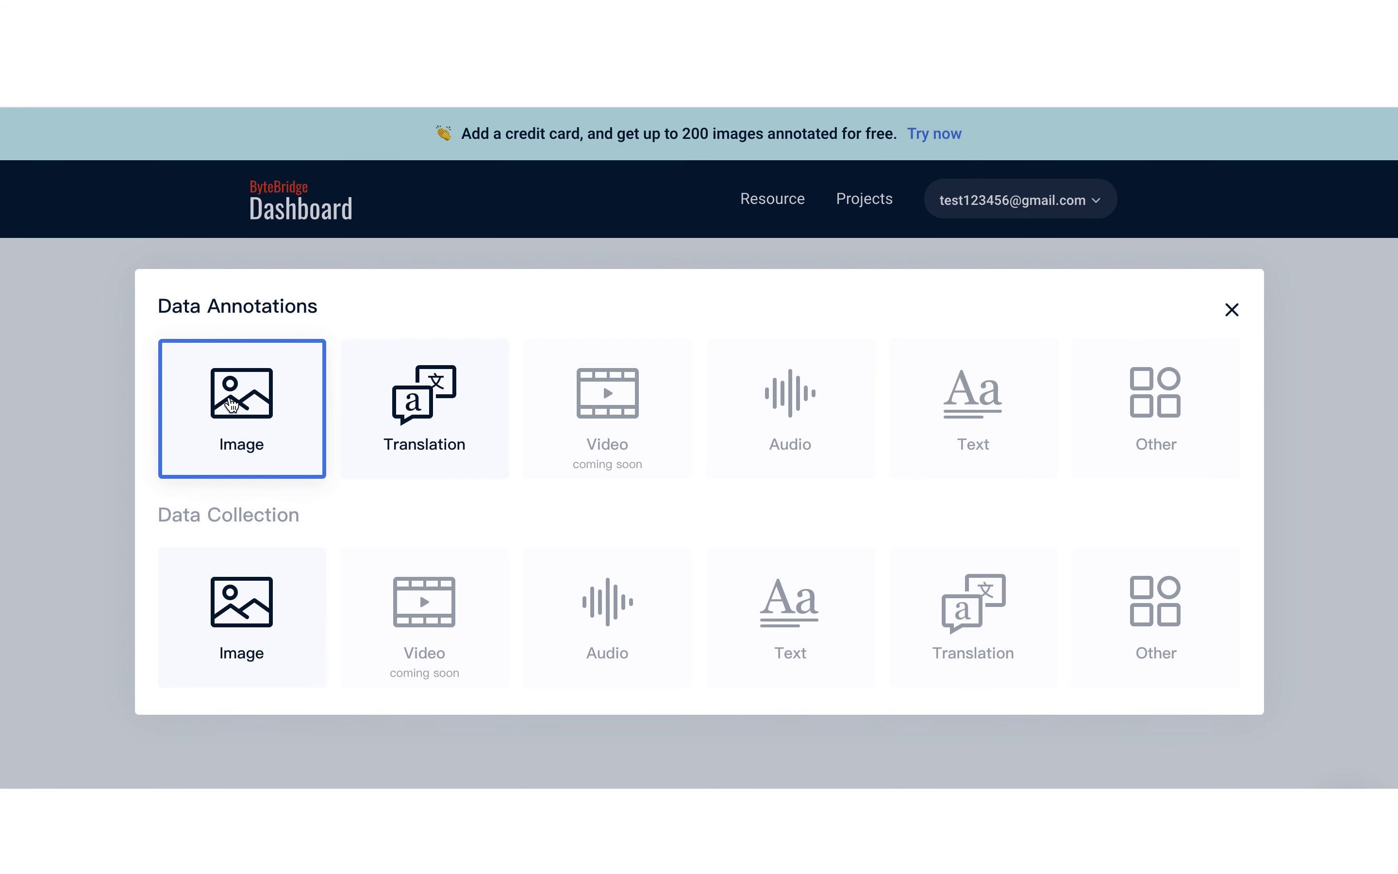
left_click(229, 394)
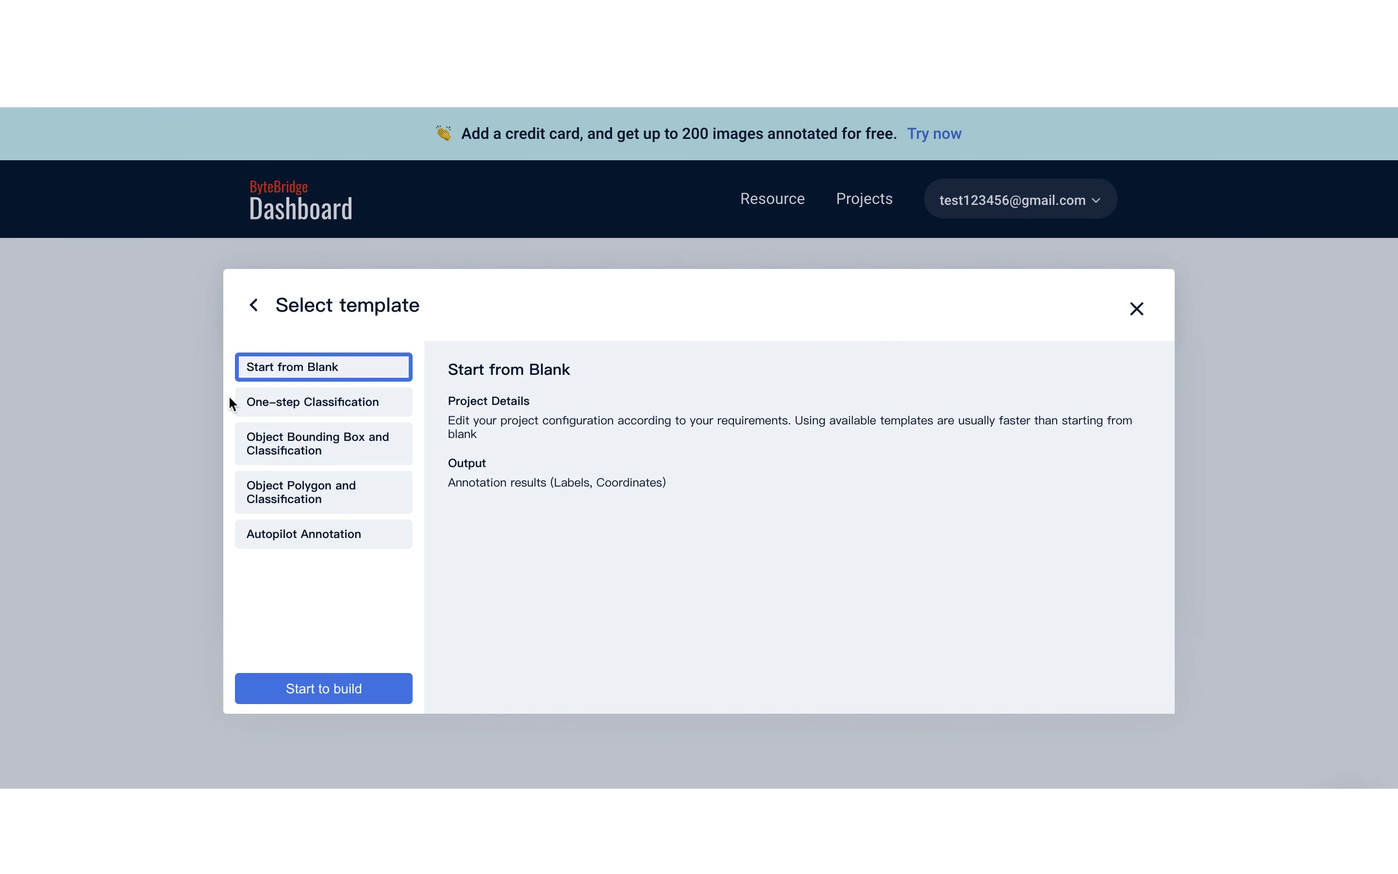
left_click(339, 501)
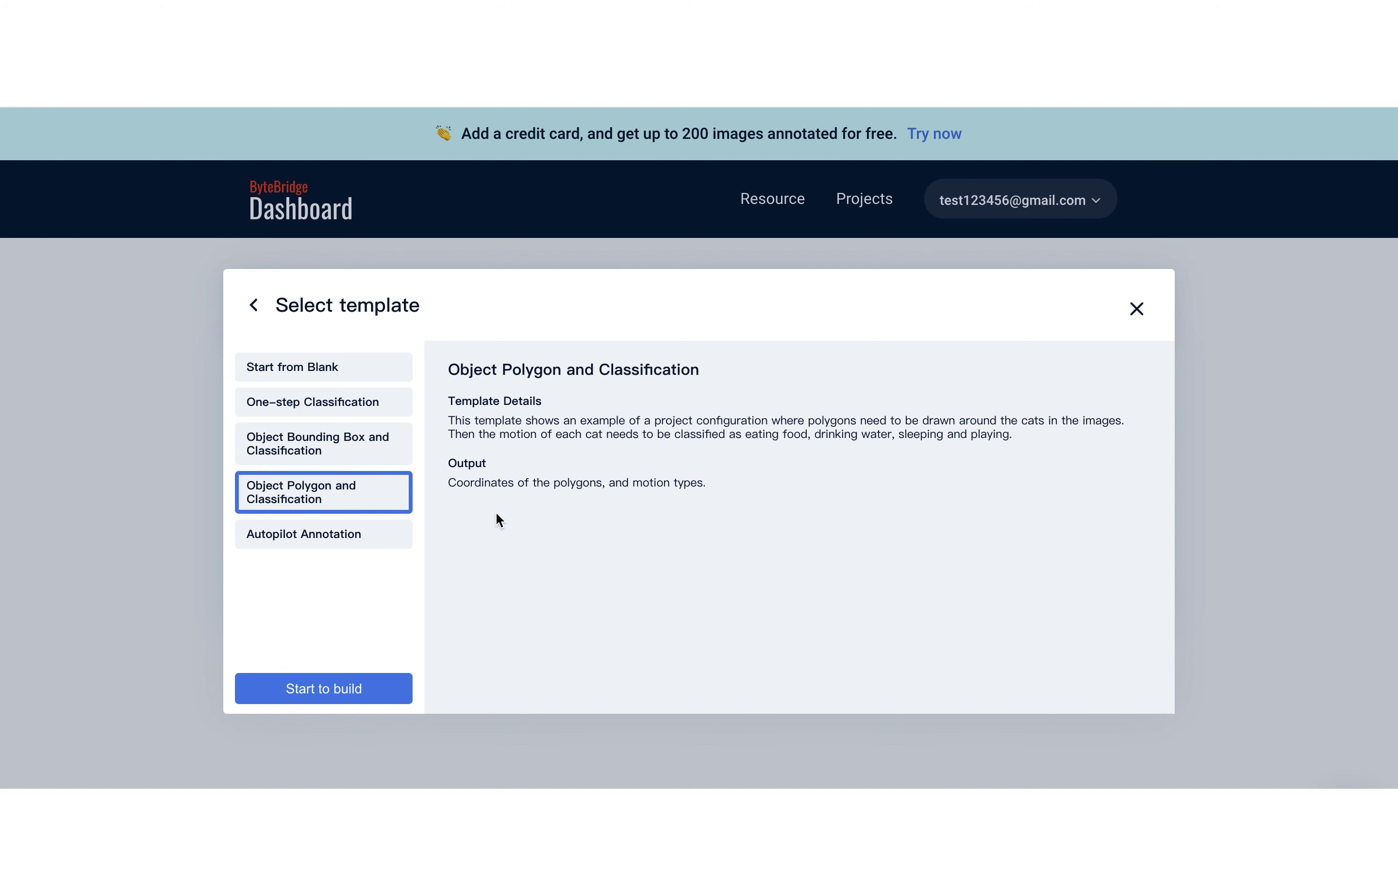
left_click(352, 689)
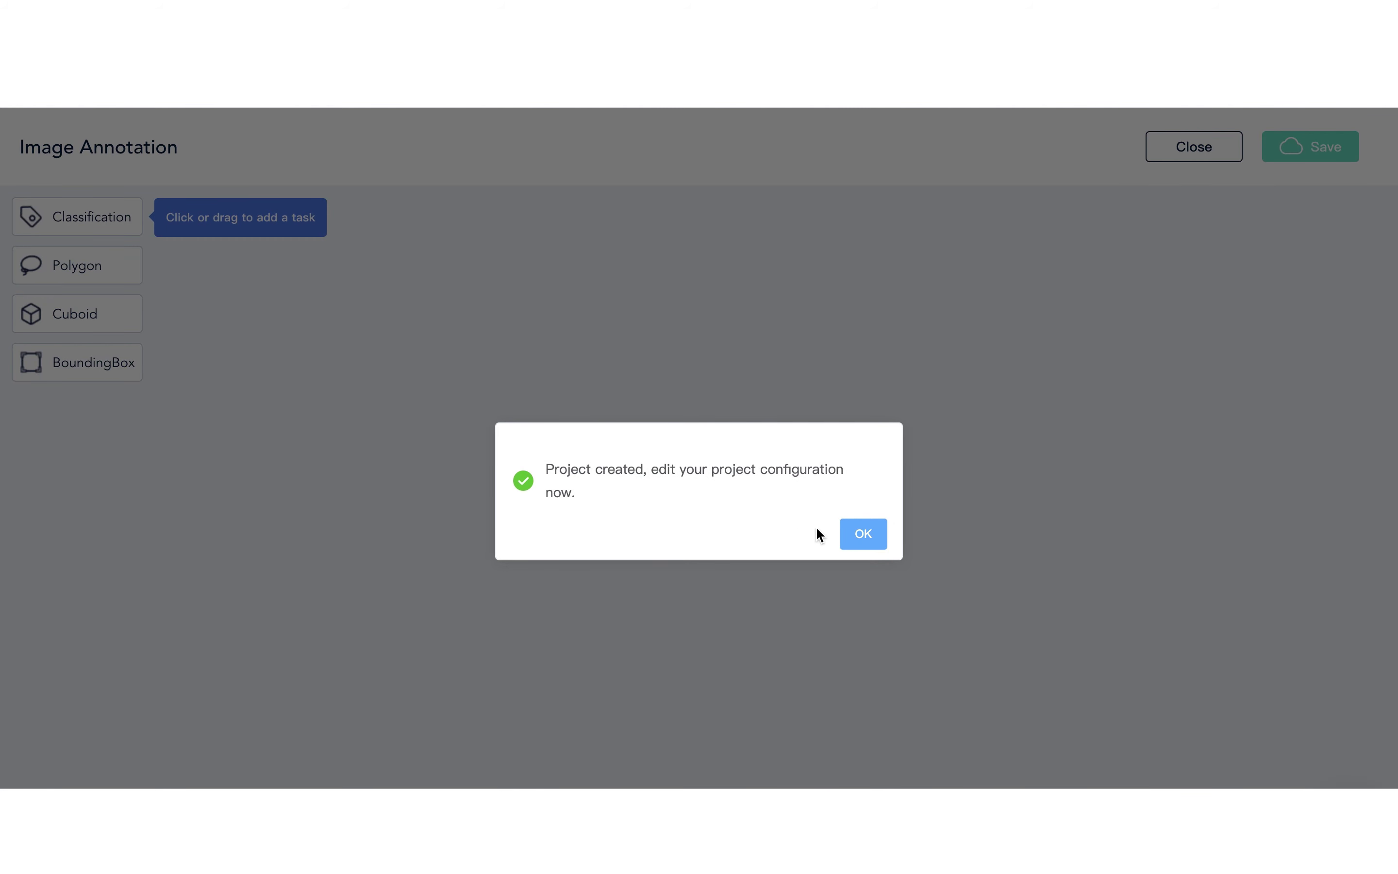
left_click(865, 532)
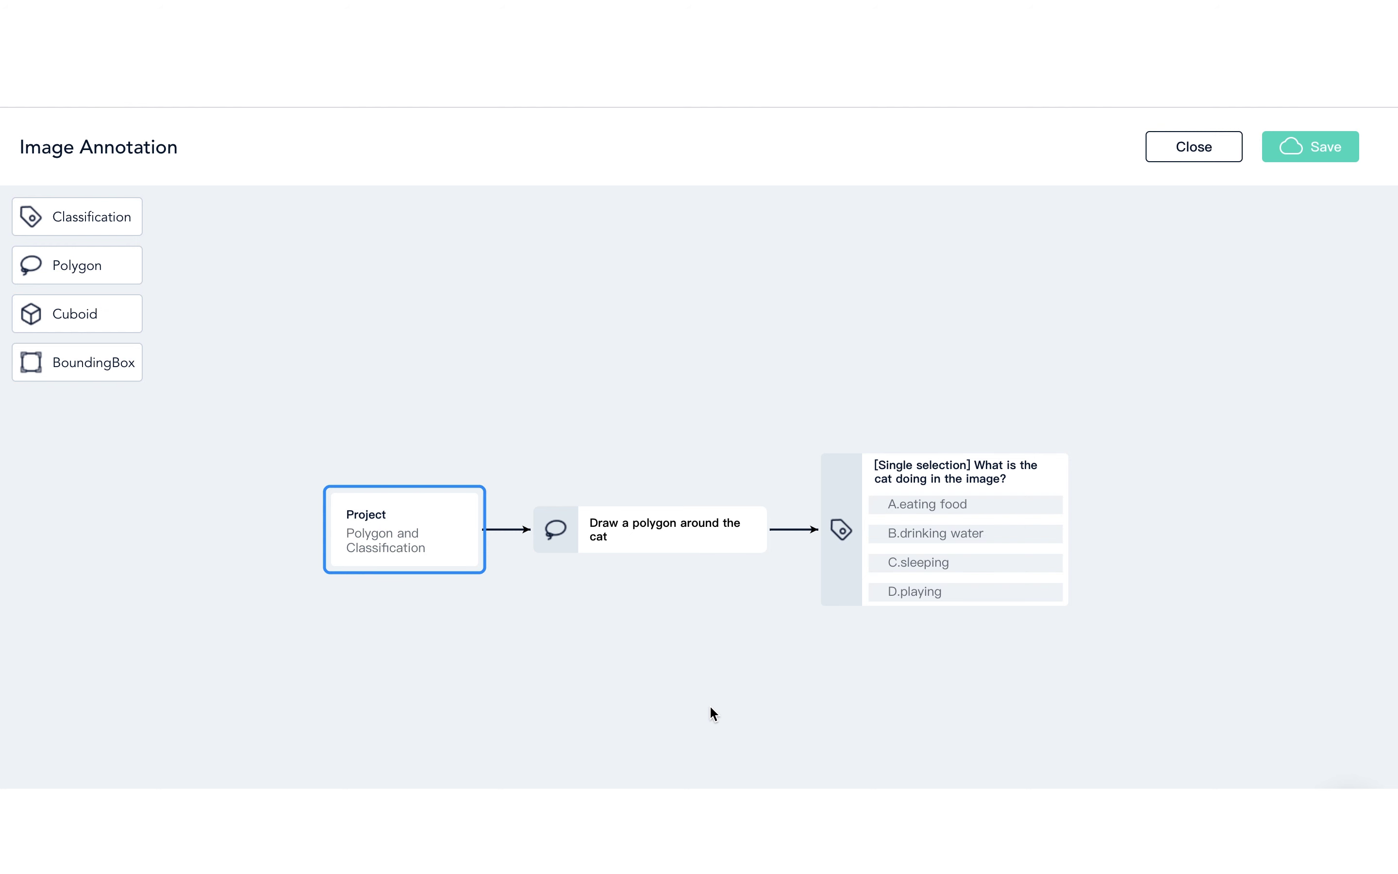
left_click(604, 548)
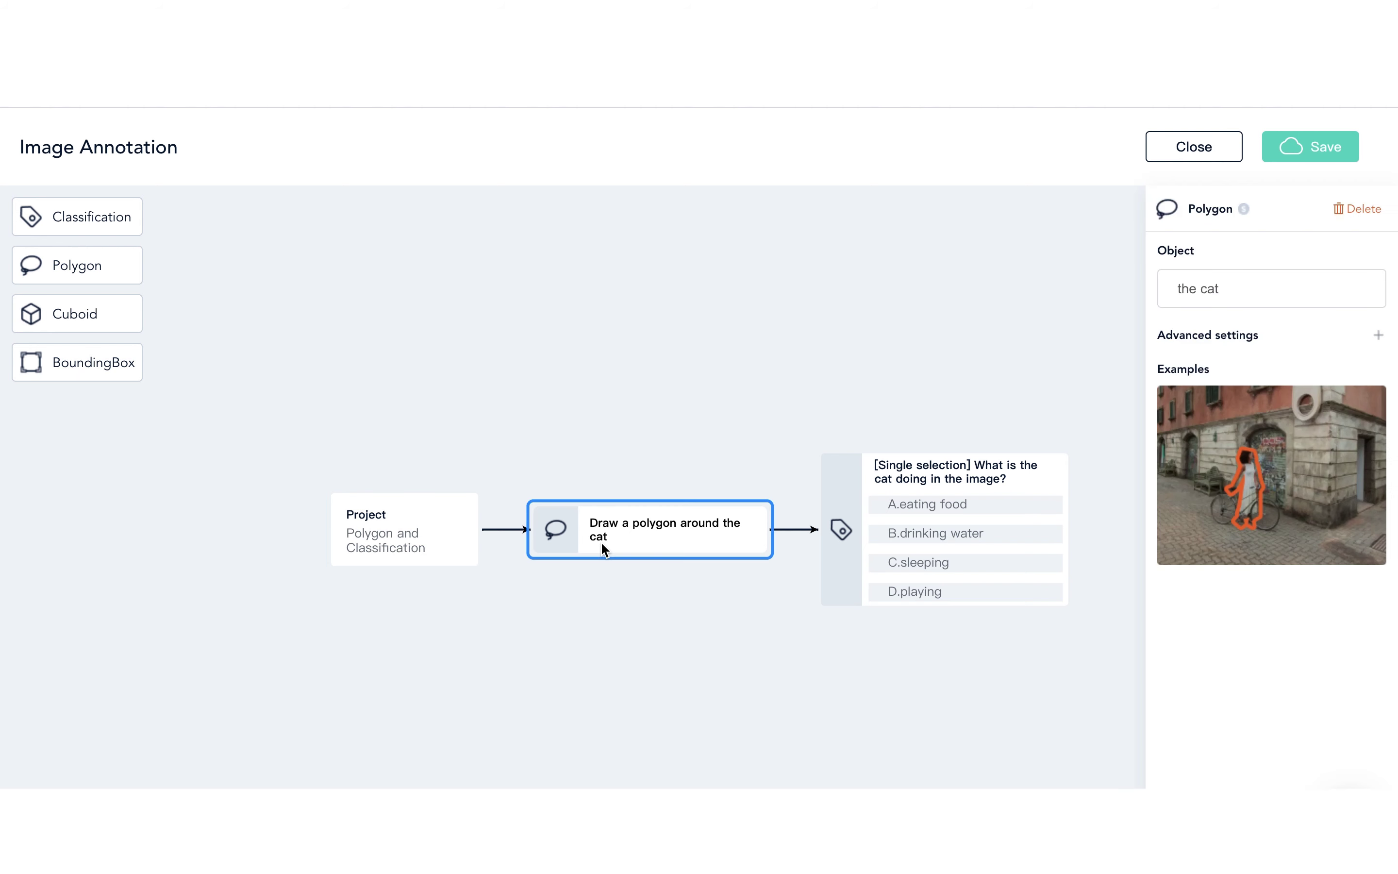
left_click(851, 550)
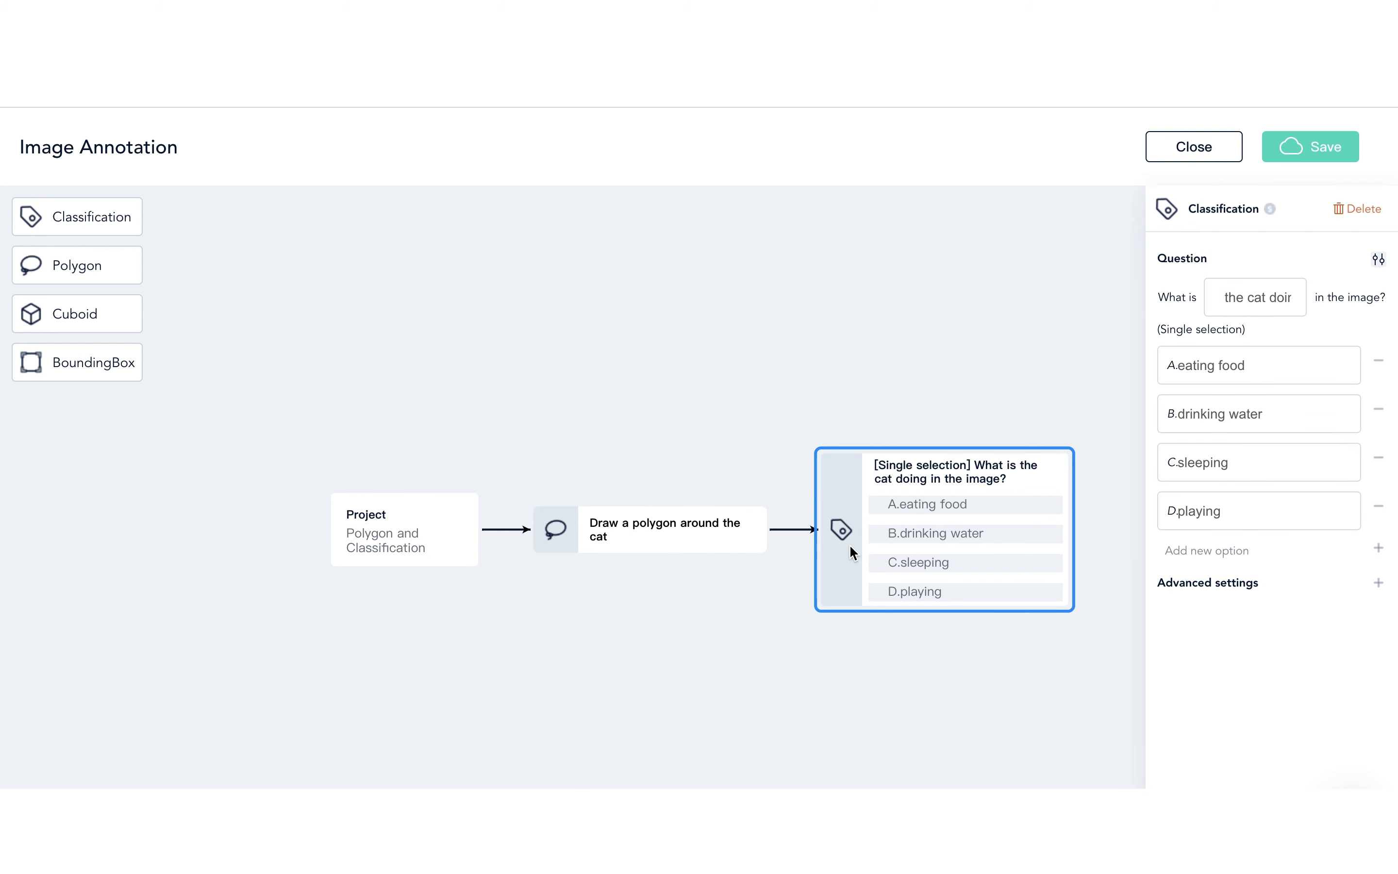
left_click(705, 636)
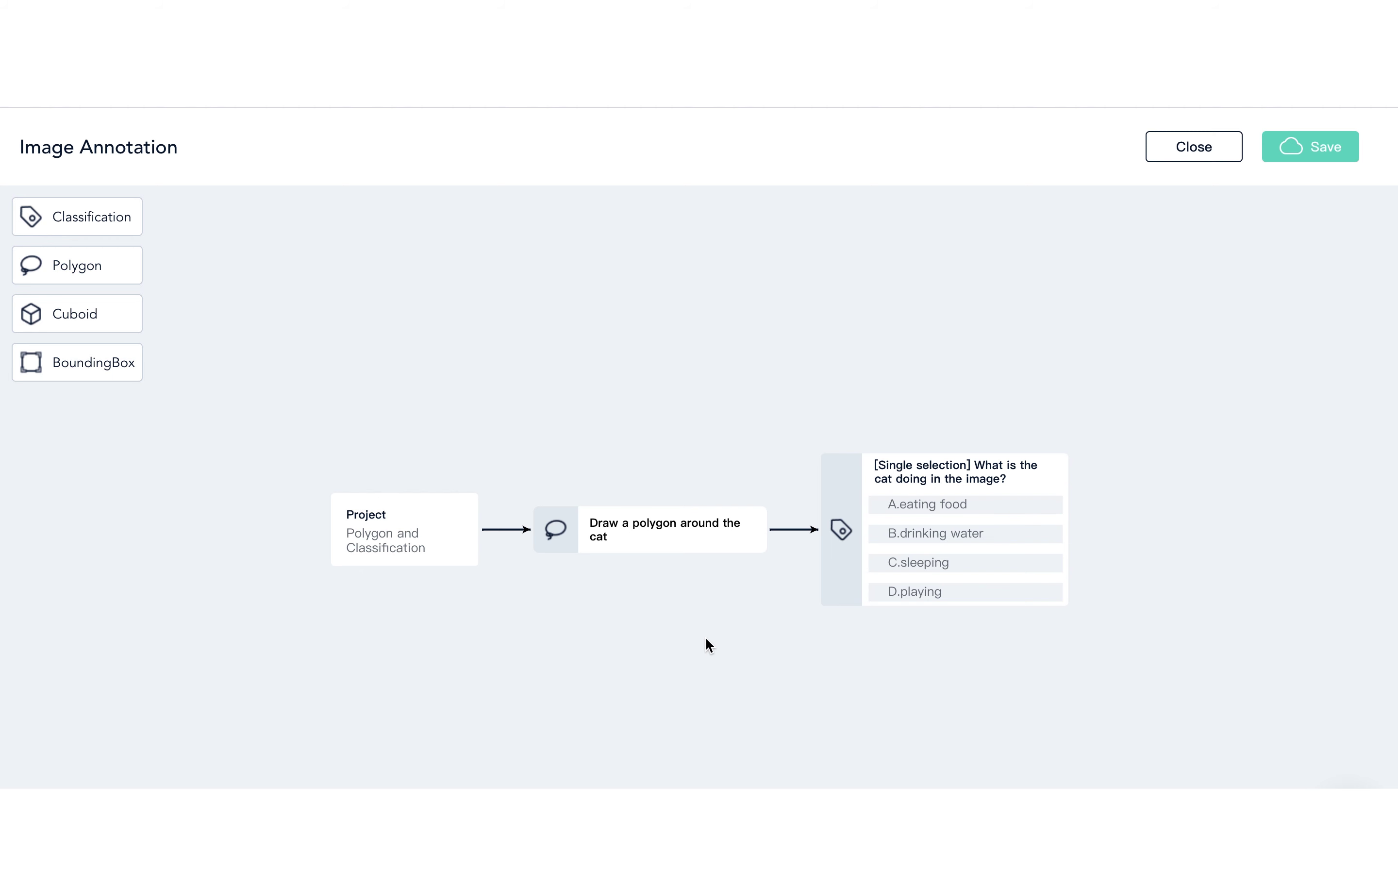
Change the polygon task's object to "room".
left_click(709, 540)
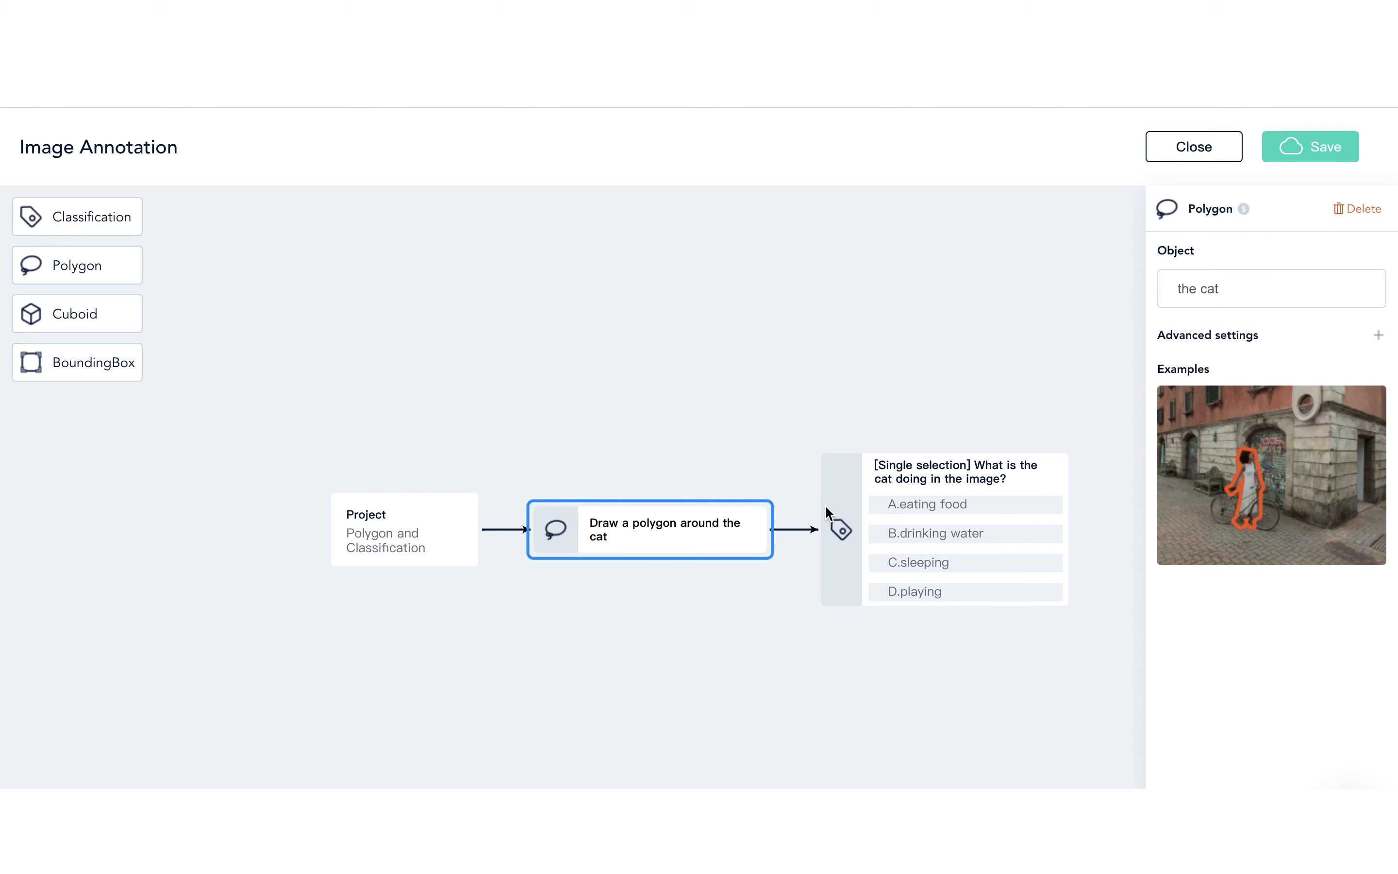
left_click(1210, 289)
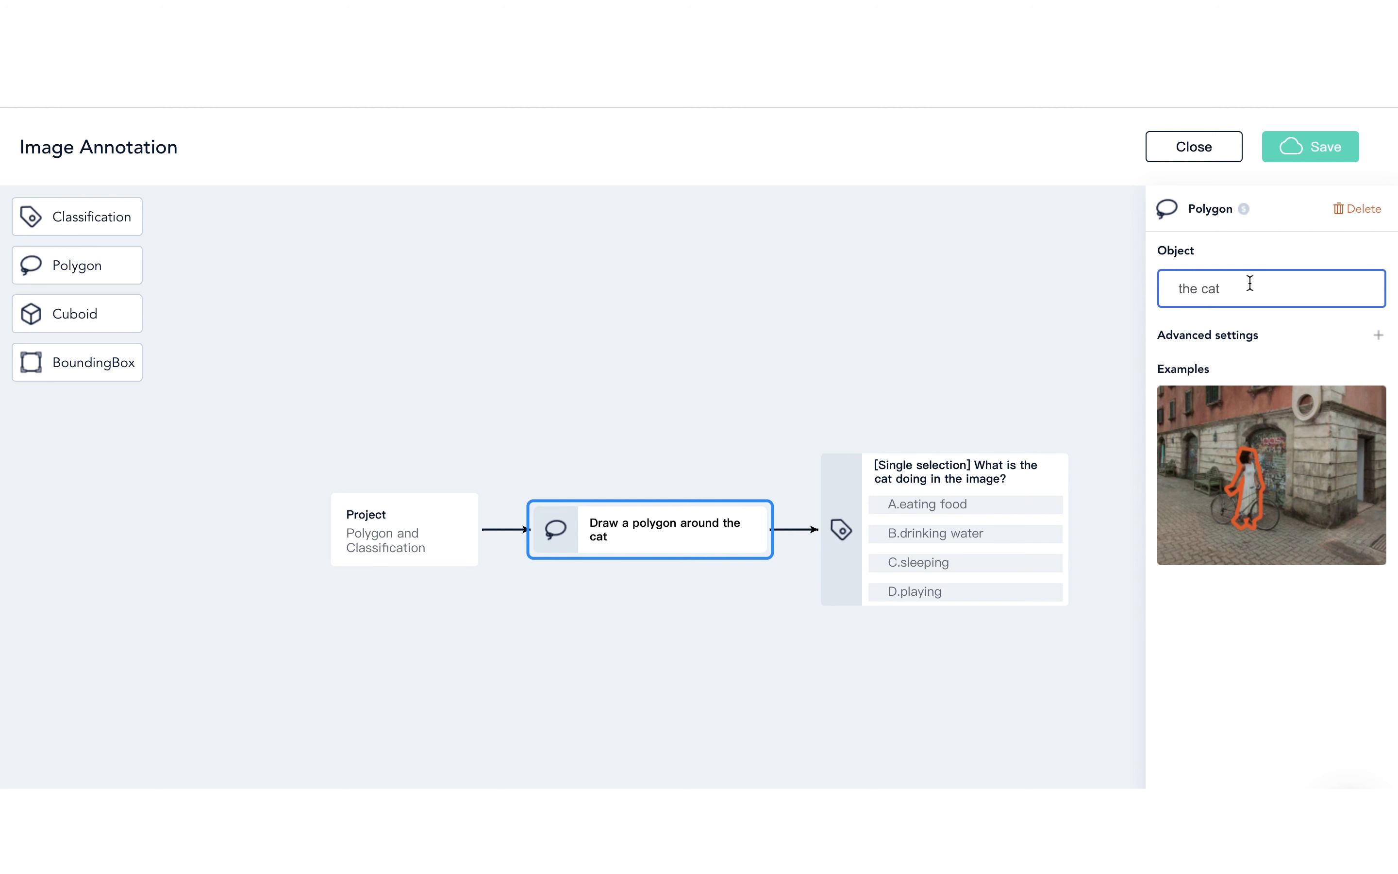
key("BackSpace")
key("BackSpace")
key("BackSpace")
key("BackSpace")
key("BackSpace")
key("BackSpace")
key("BackSpace")
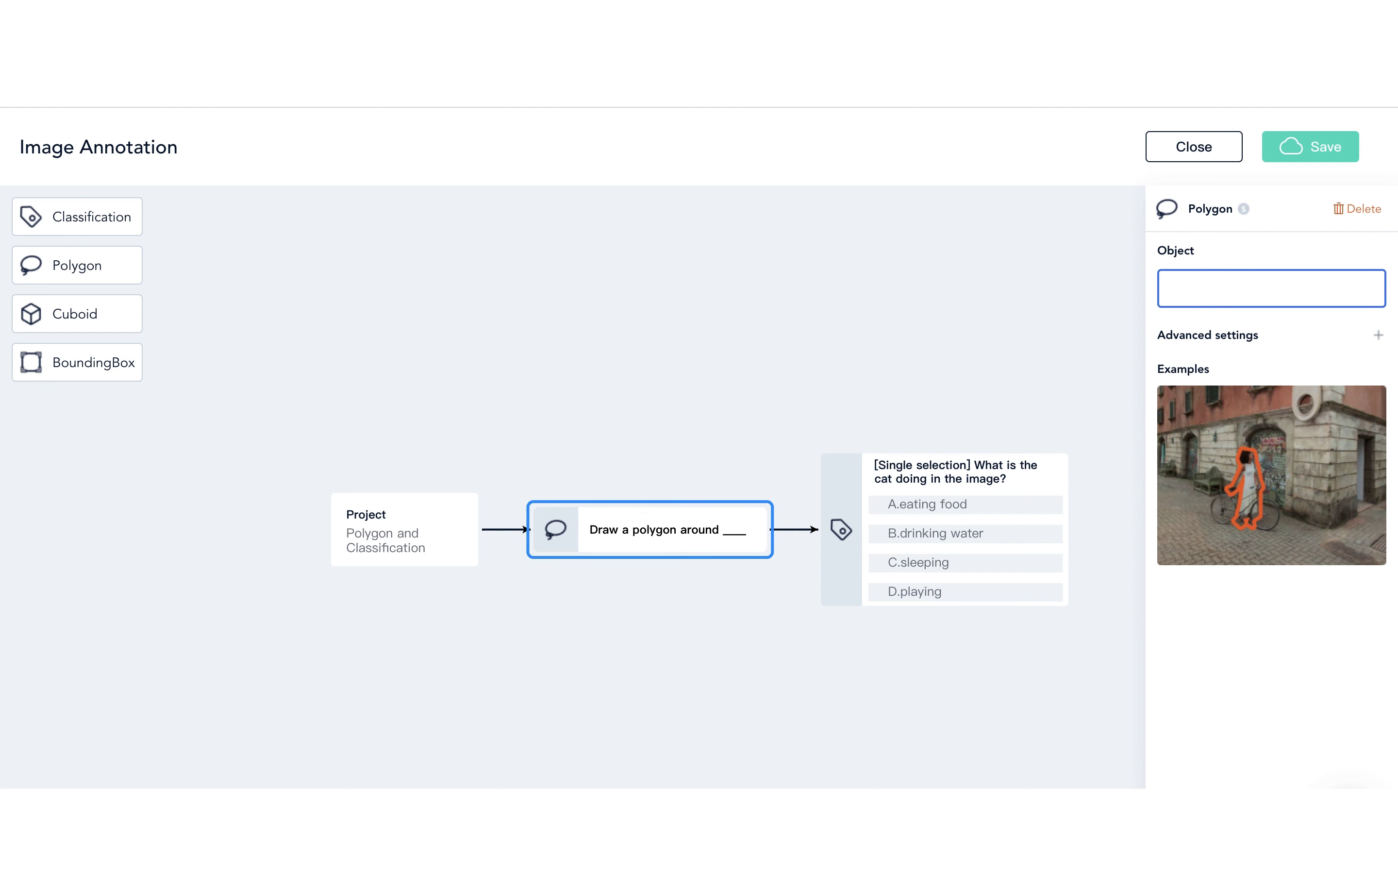
type("room")
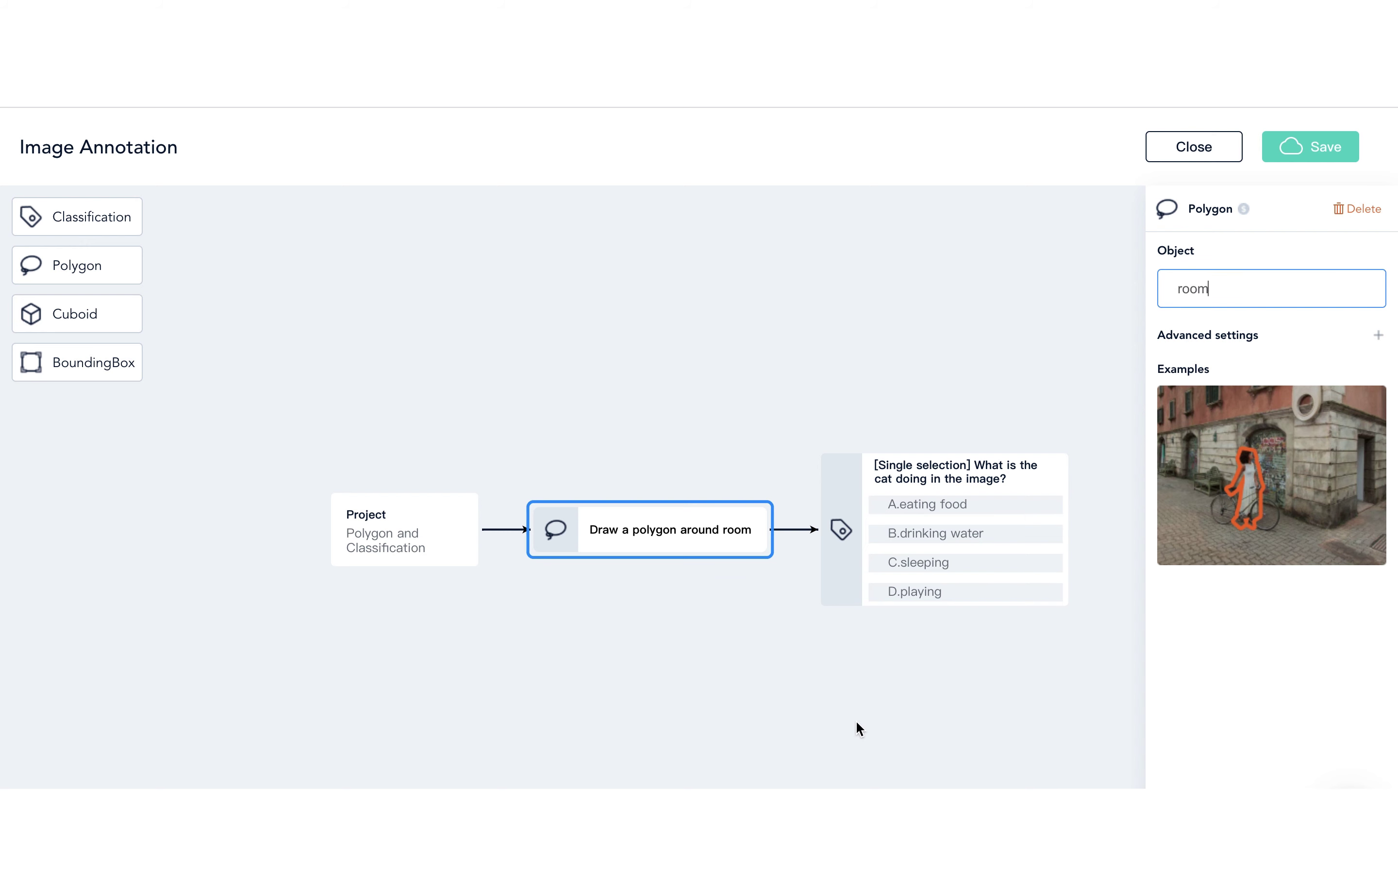
left_click(856, 723)
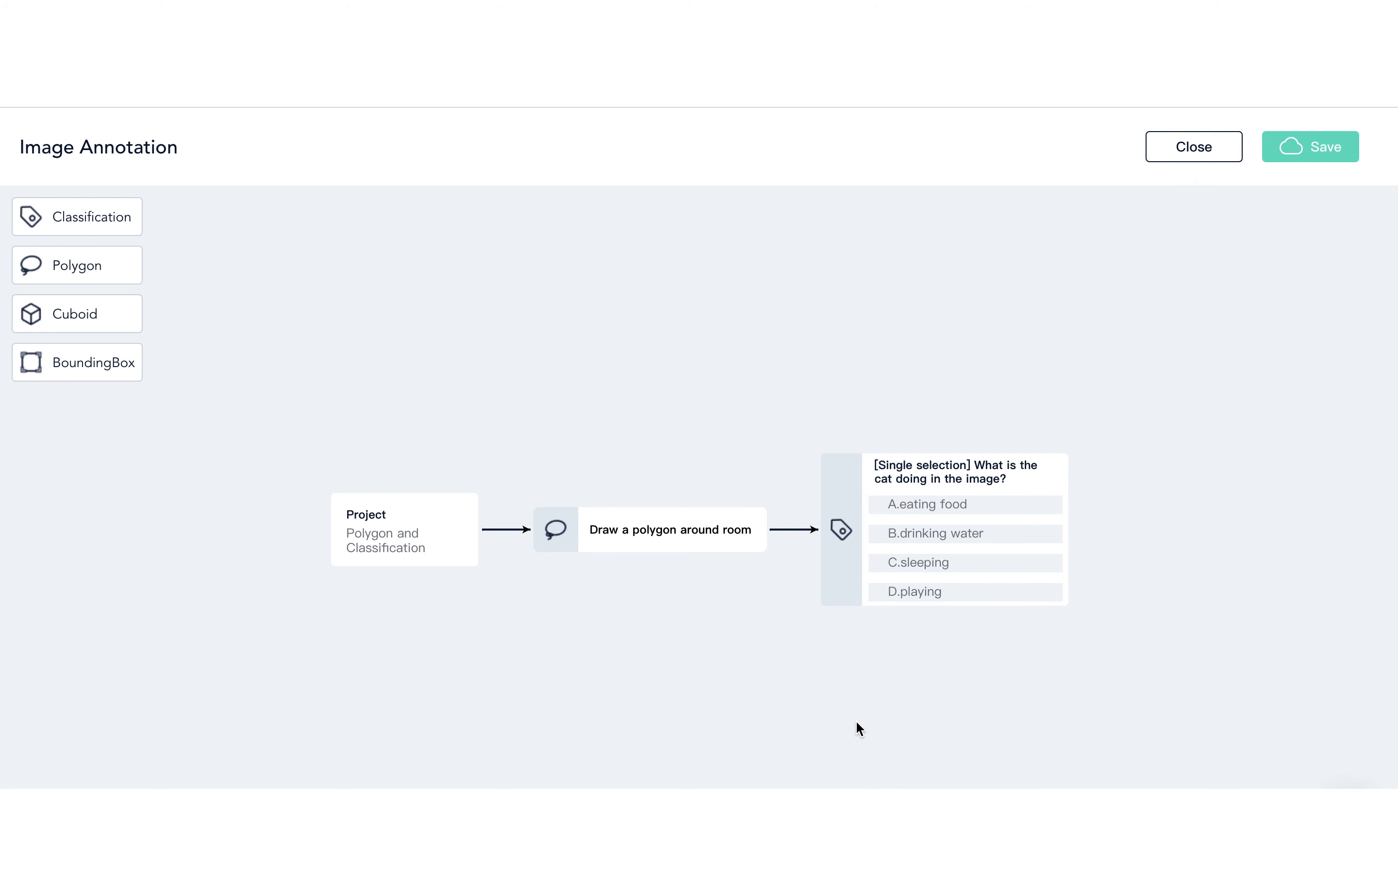
Change the subject of the classification question to "room type".
left_click(1024, 489)
left_click(1242, 297)
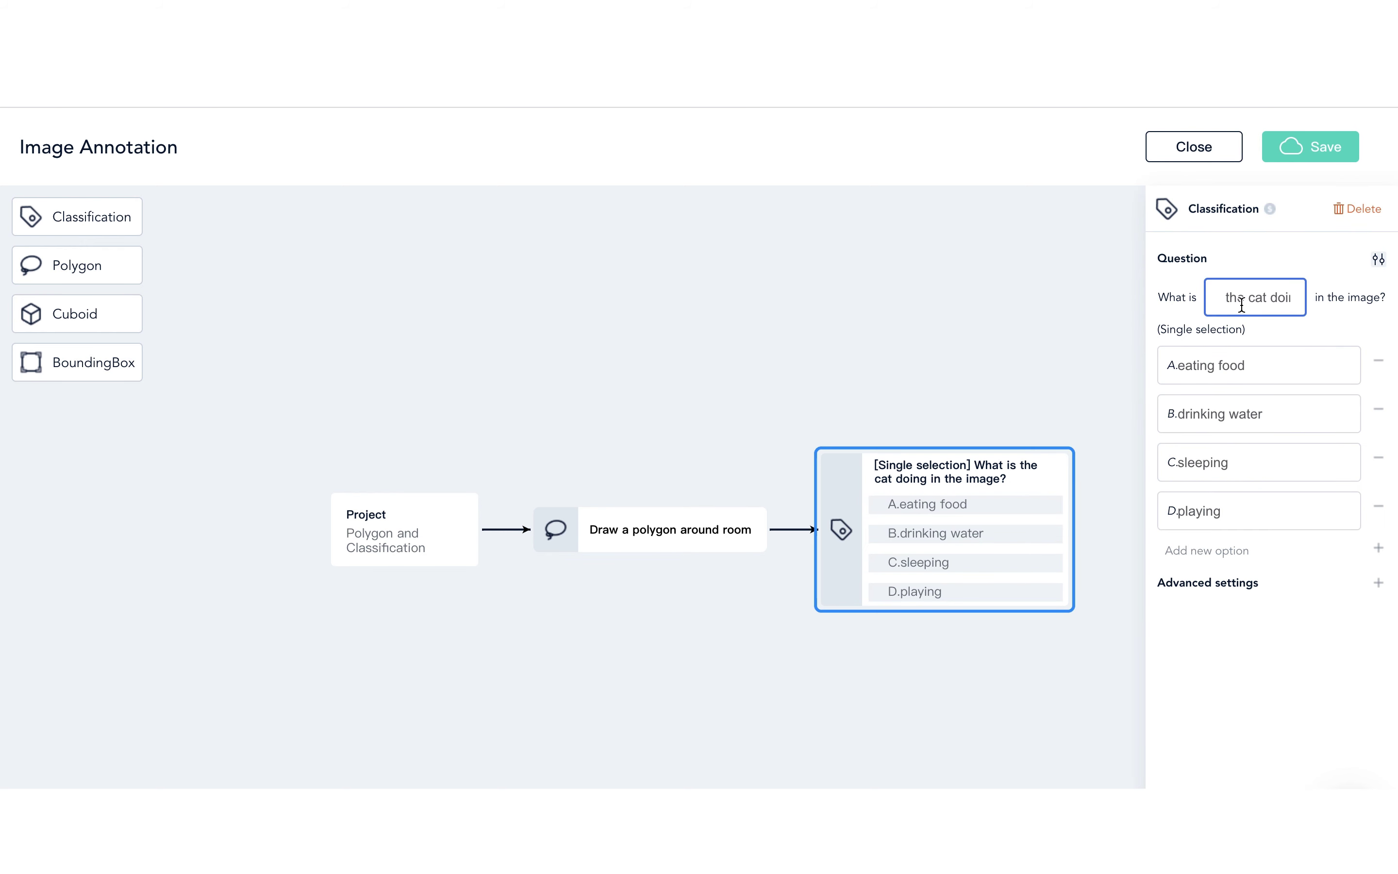
left_click_drag(1243, 300, 1319, 300)
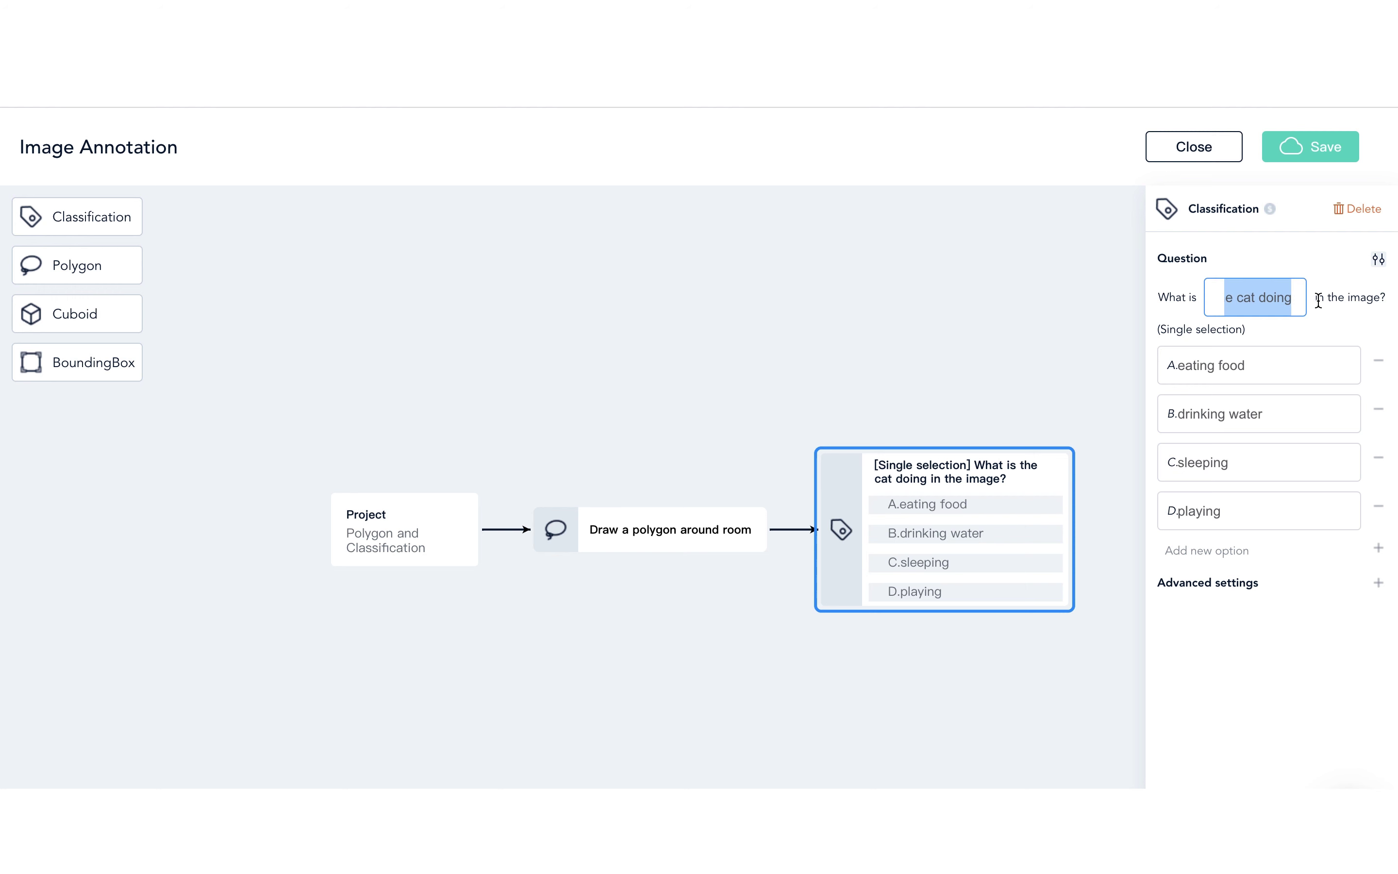
key("BackSpace")
type("ro")
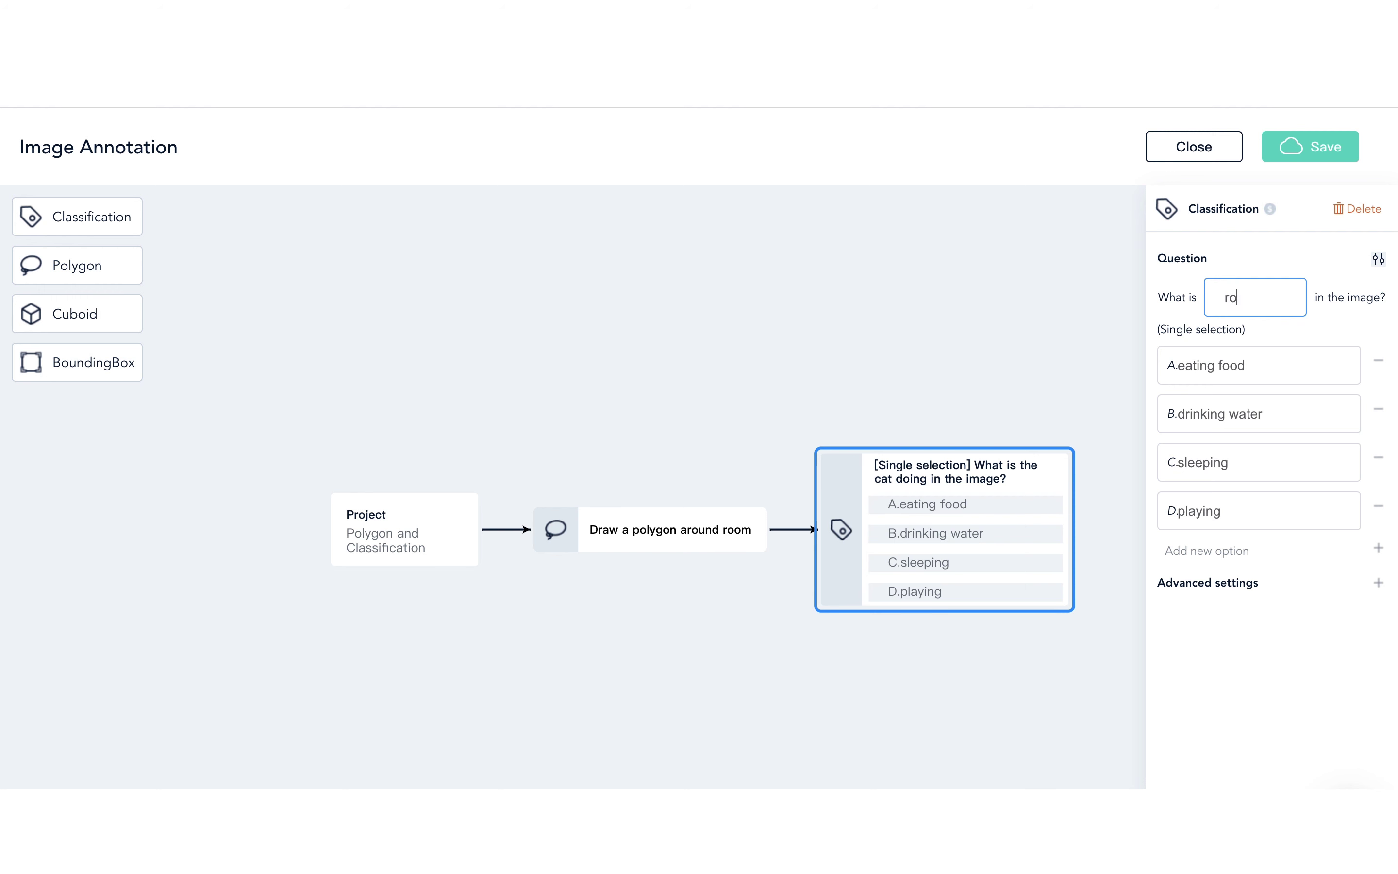
type("om type")
Replace classification options A and B with "living room" and "bedroom".
left_click(1273, 368)
left_click_drag(1273, 368, 1169, 368)
type("li")
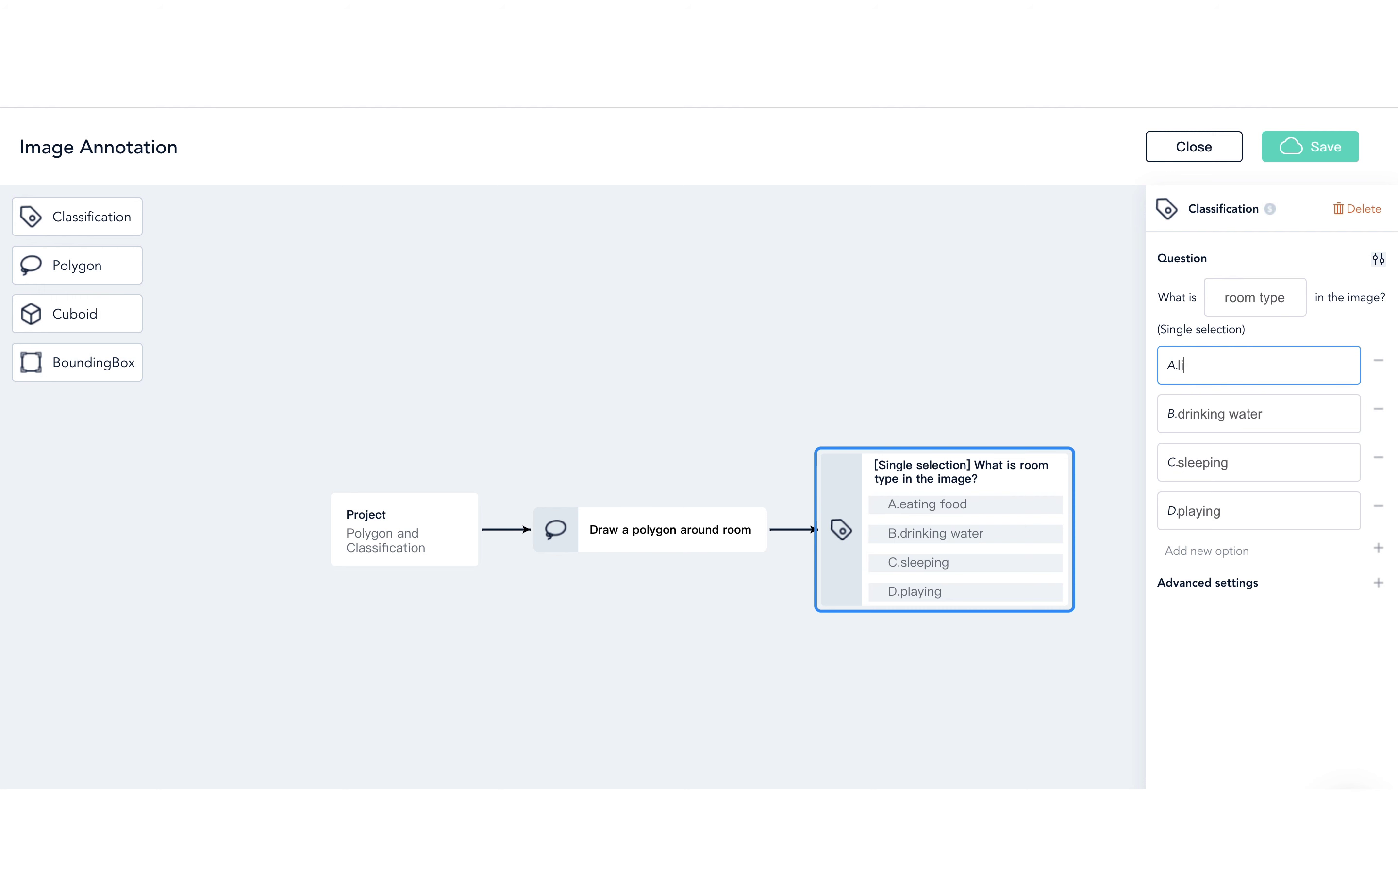
type("ving room")
left_click(1262, 414)
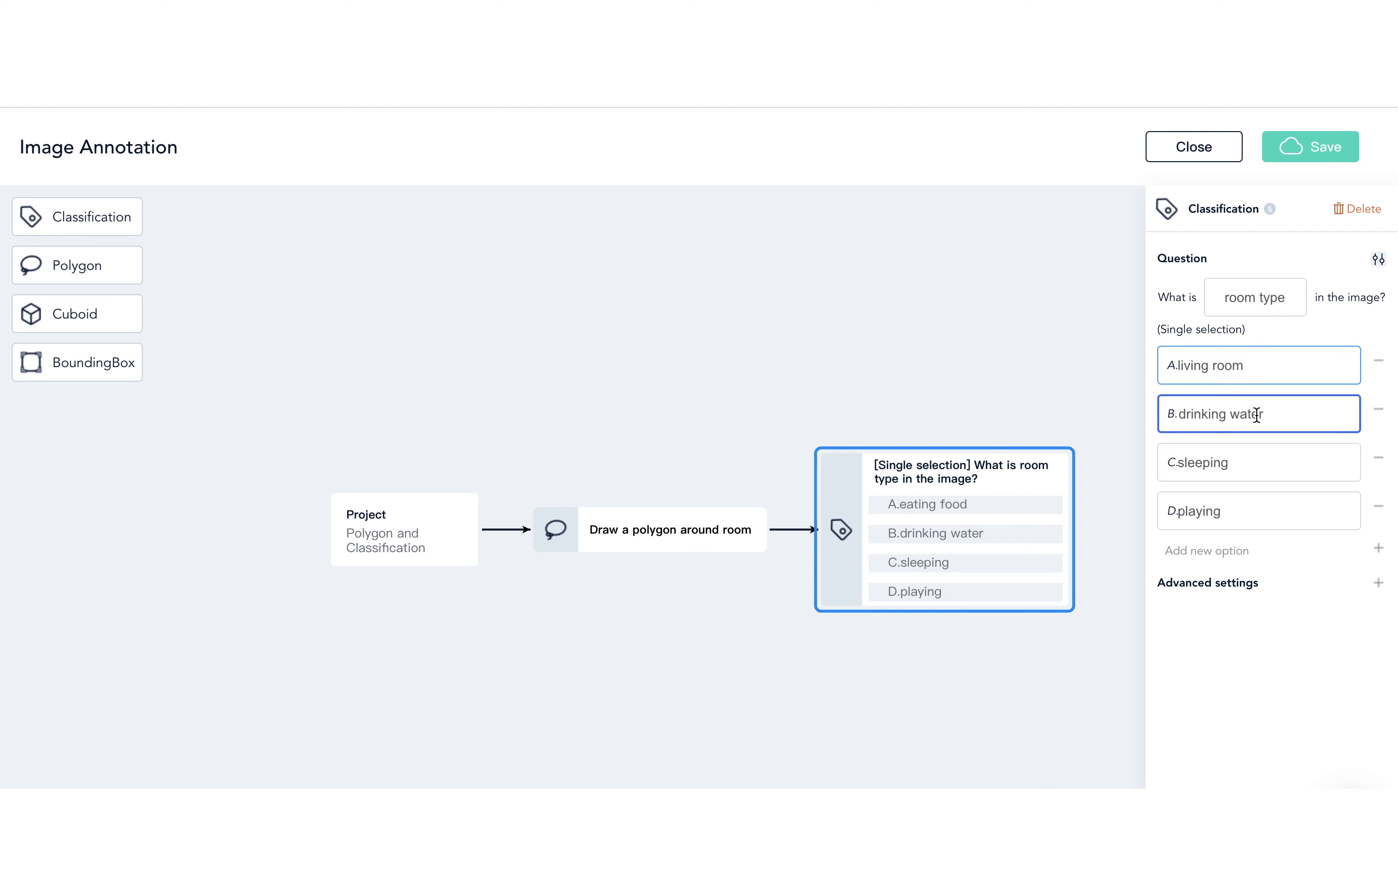
left_click_drag(1262, 414, 1168, 416)
type("bedromm")
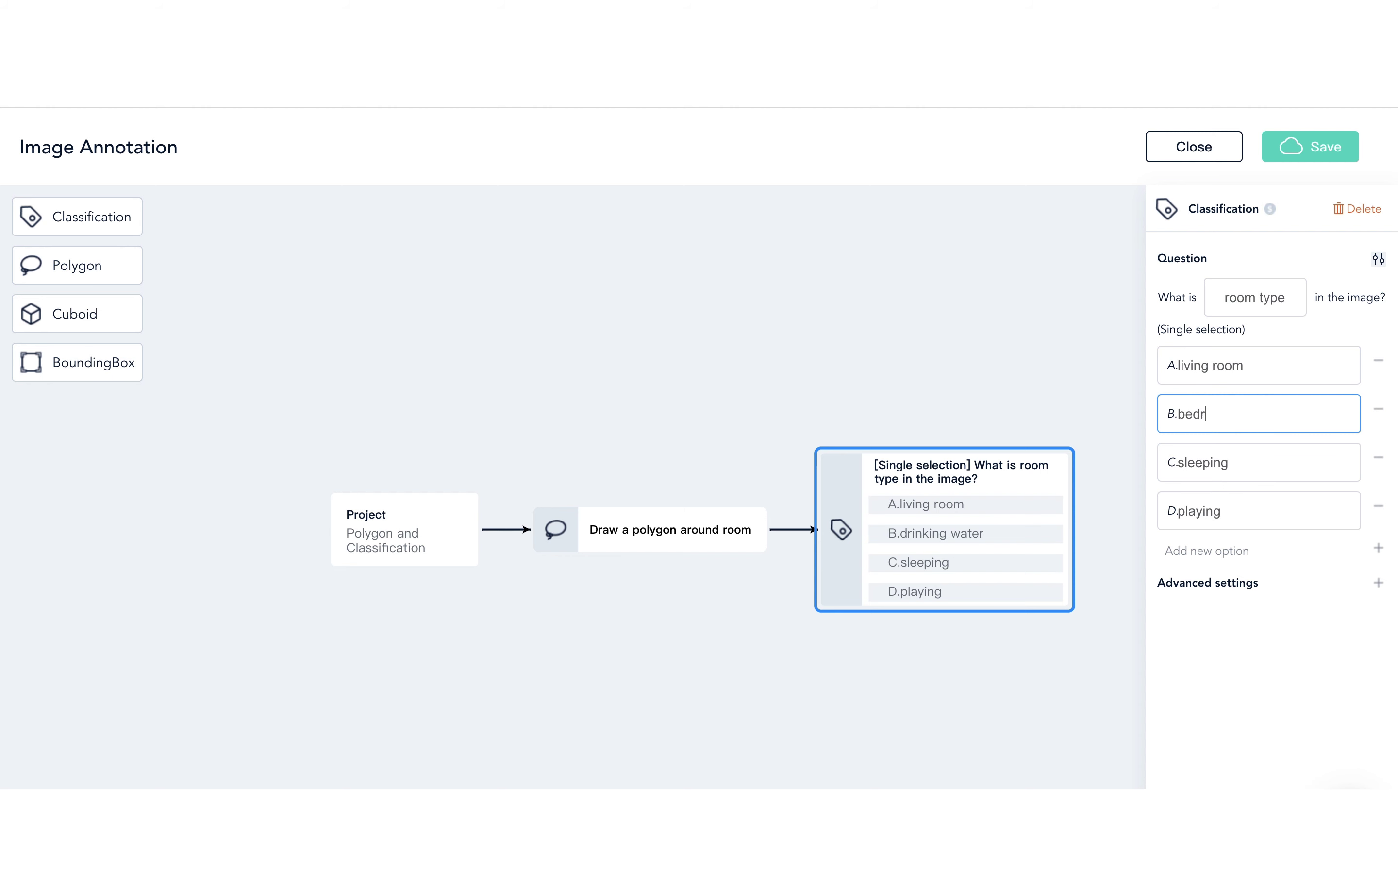
key("BackSpace")
key("BackSpace")
type("om")
Replace classification options C and D with "bathroom" and "dining room".
left_click(1231, 461)
left_click_drag(1231, 461, 1174, 462)
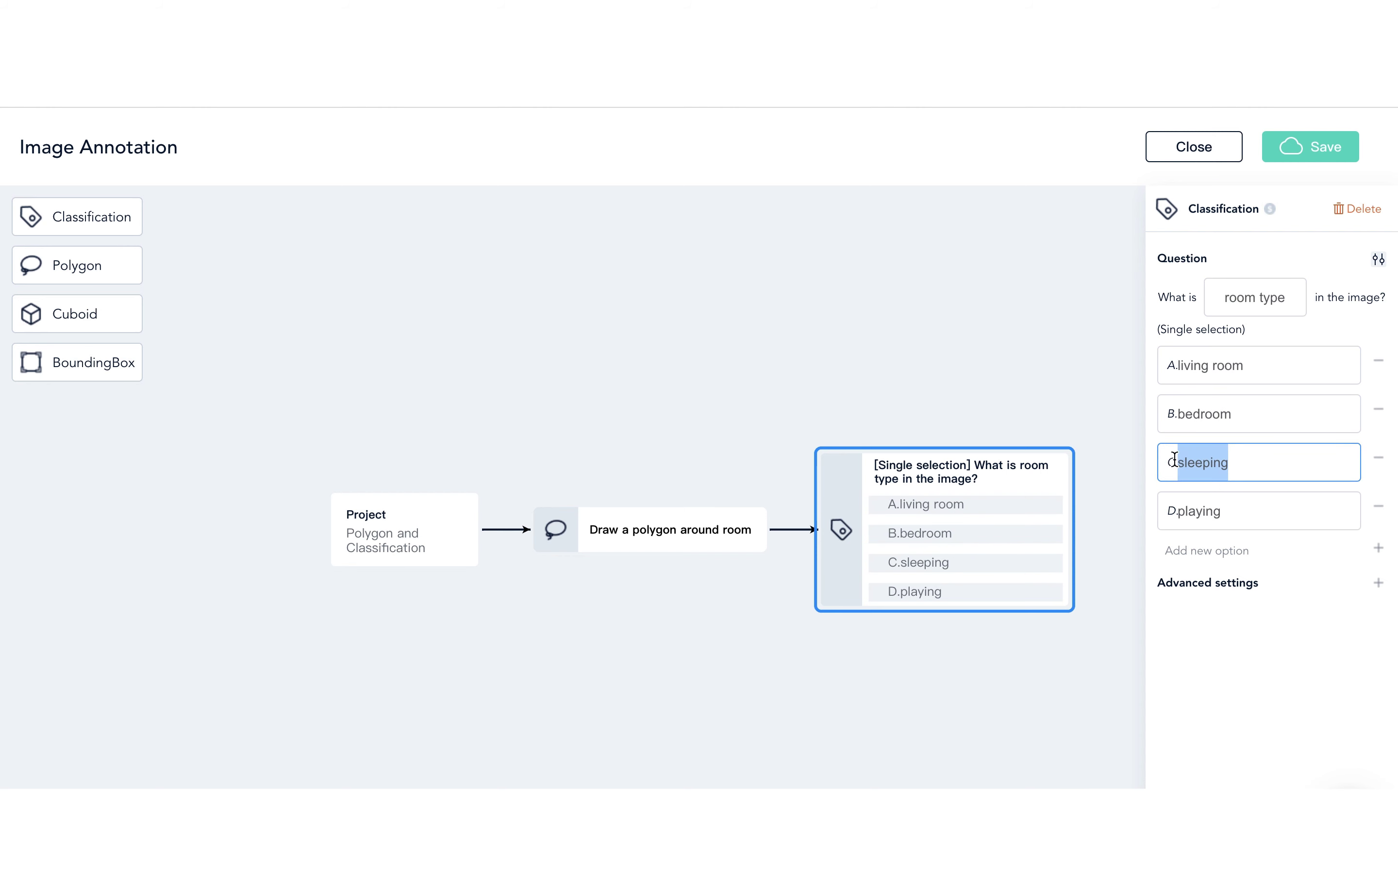
type("bathroom")
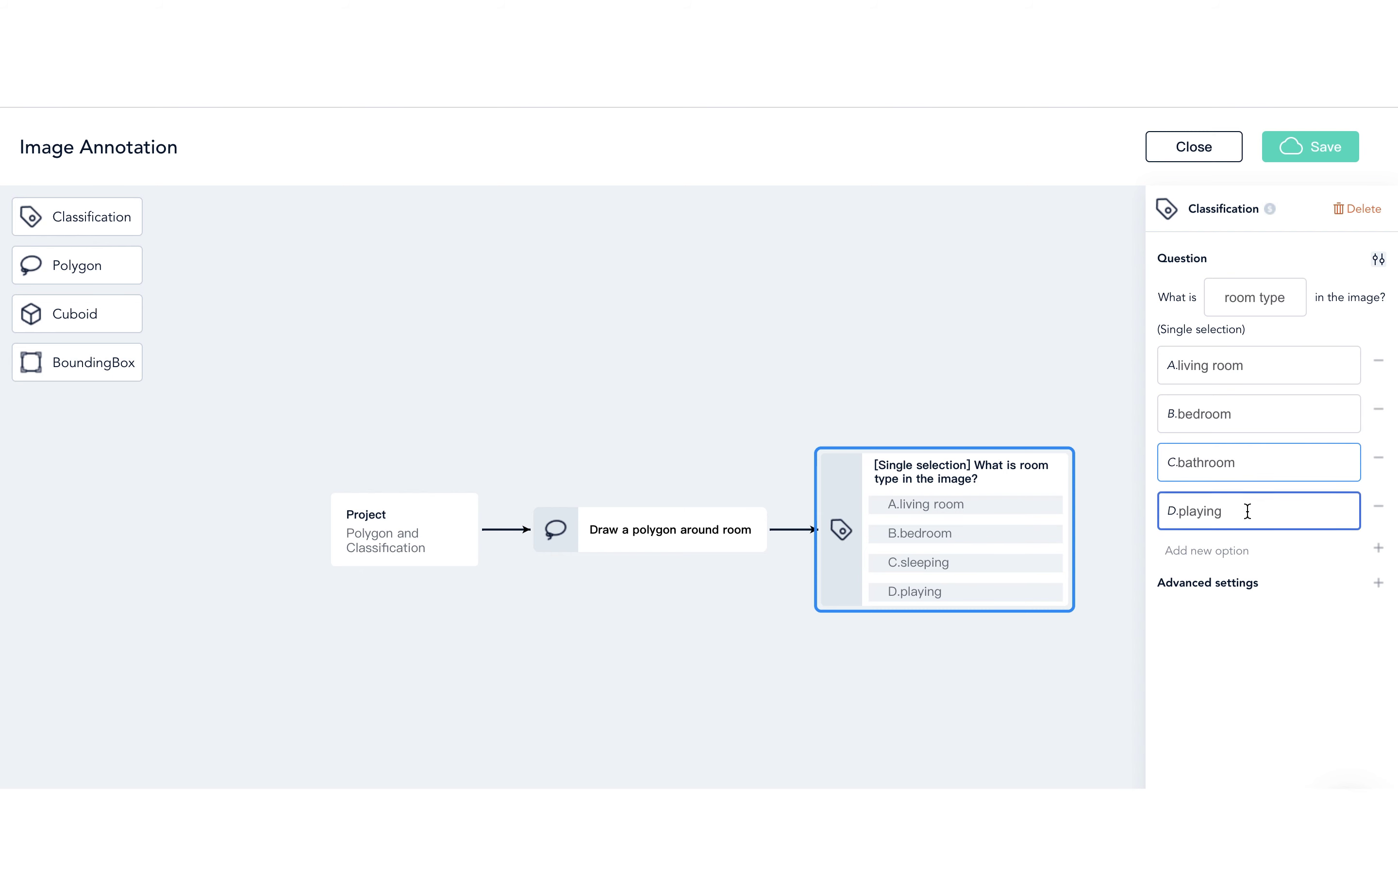
left_click_drag(1248, 509, 1166, 506)
type("dining room")
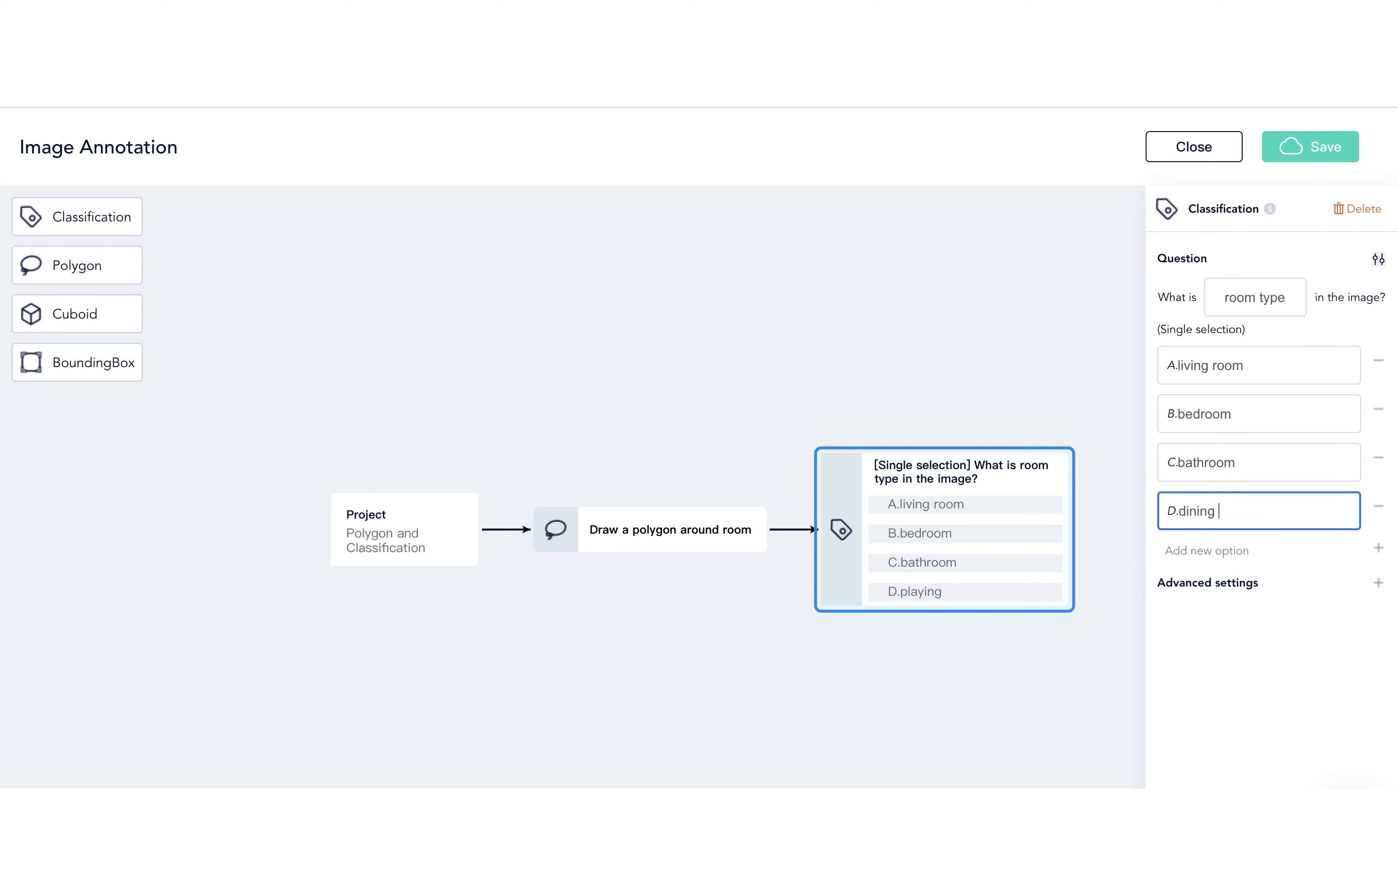
Add a fifth option, "patio", to the room type classification.
left_click(1379, 548)
left_click(1286, 562)
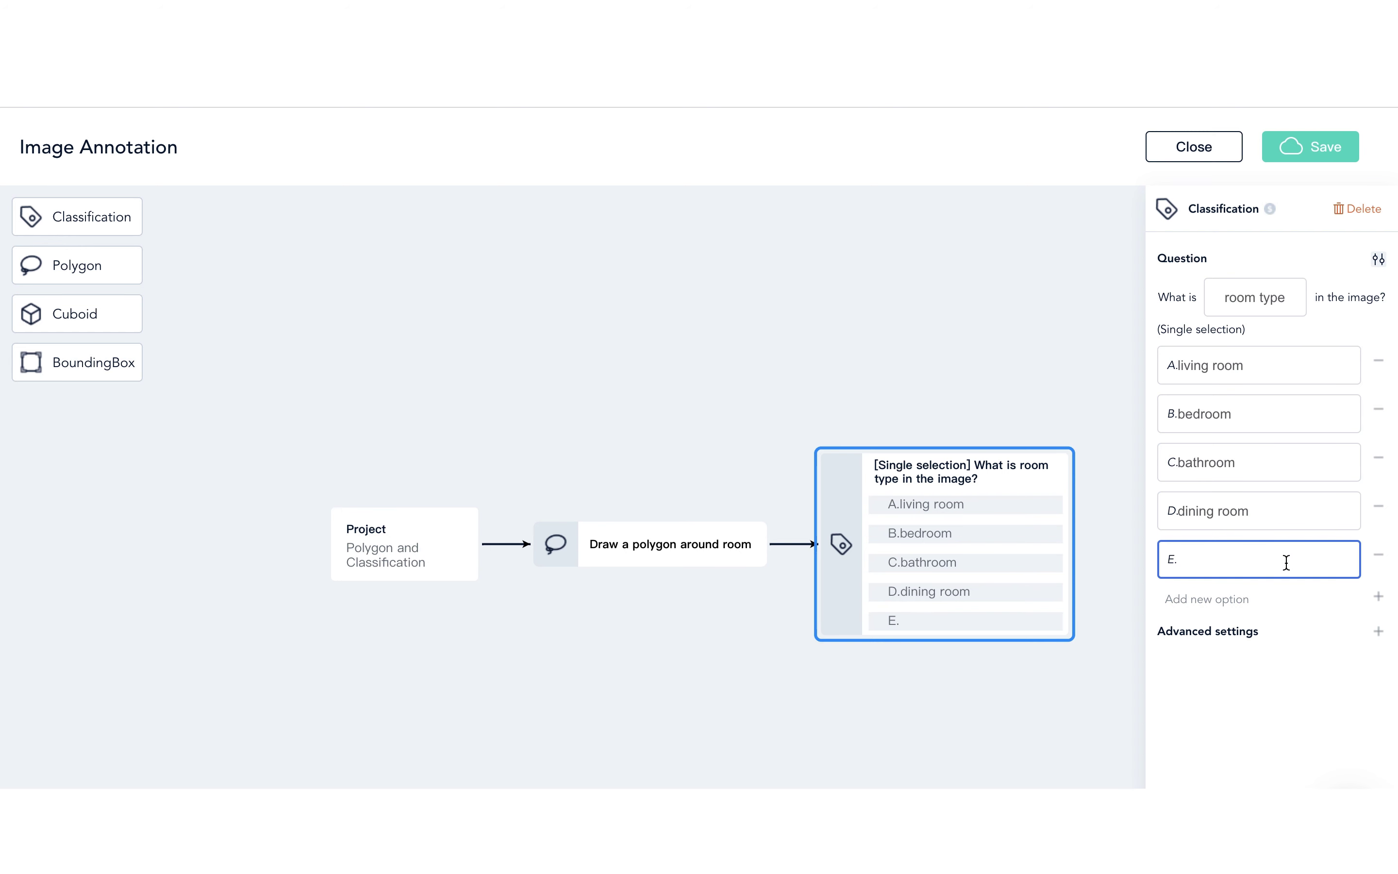
type("patio")
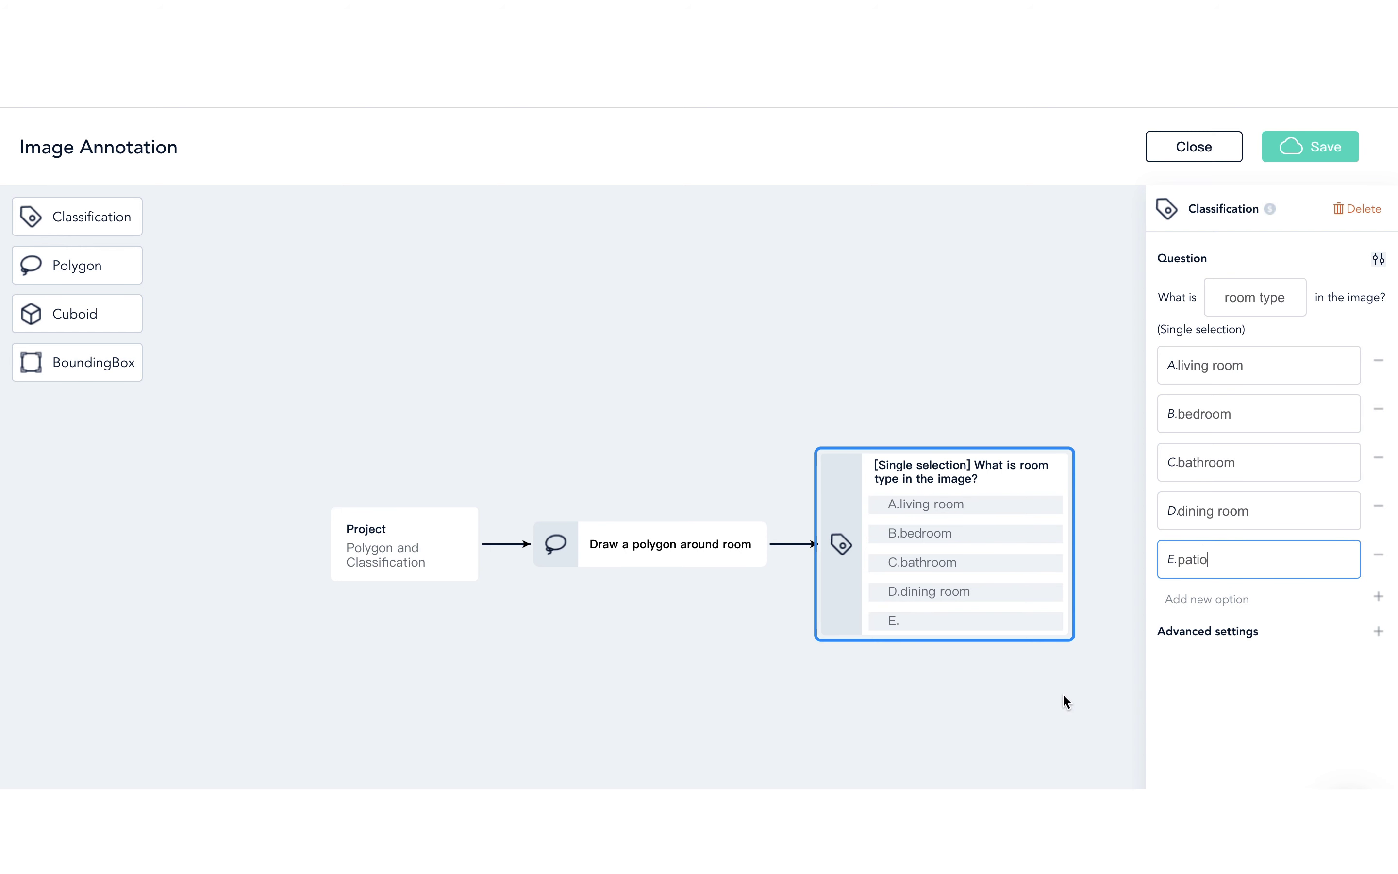
left_click(1063, 695)
Add a second polygon task directly under the project, with "other elements excluding rooms" as its object.
scroll(1063, 695, "down", 3)
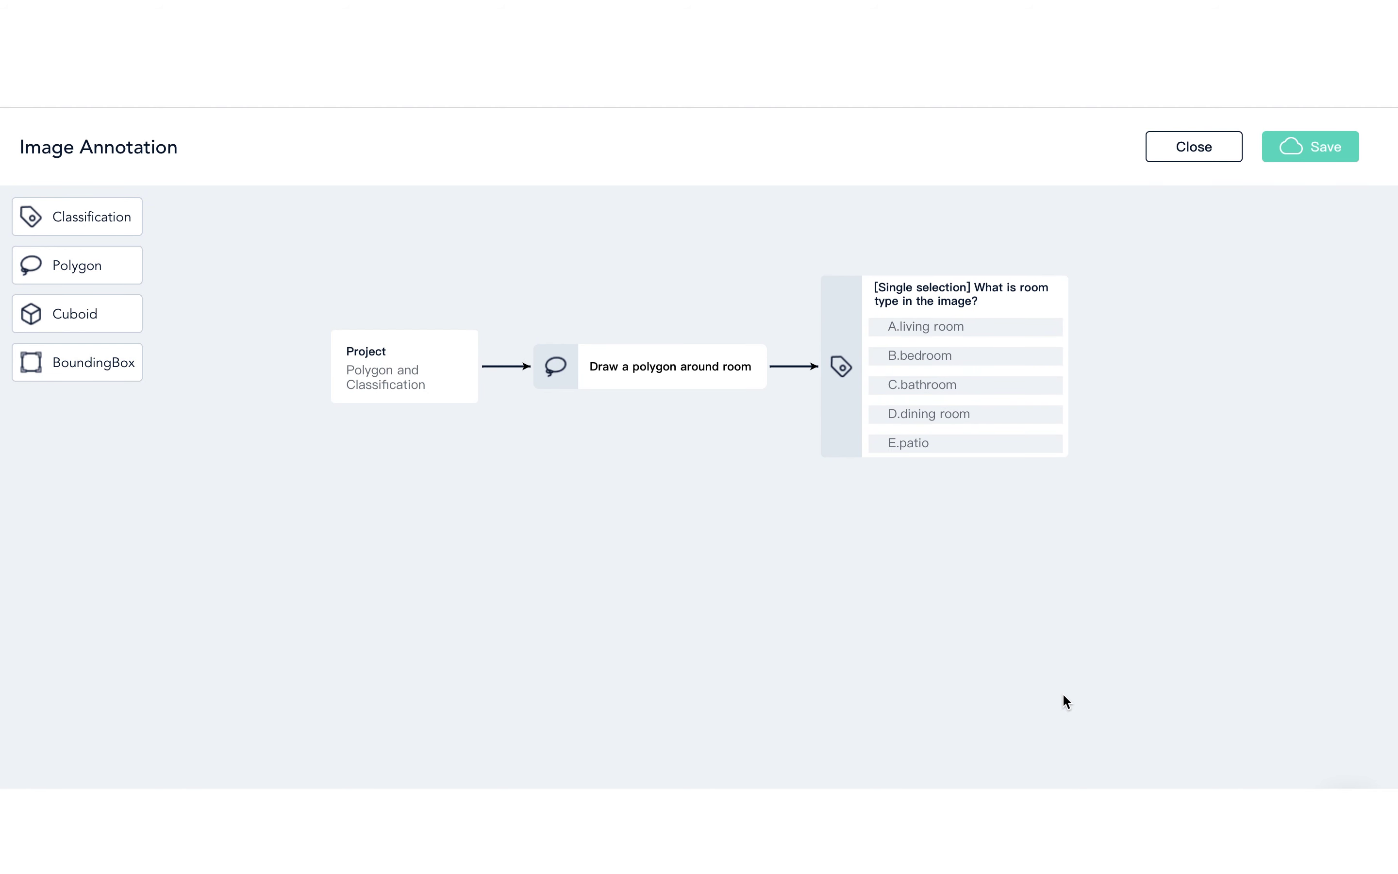
left_click(443, 382)
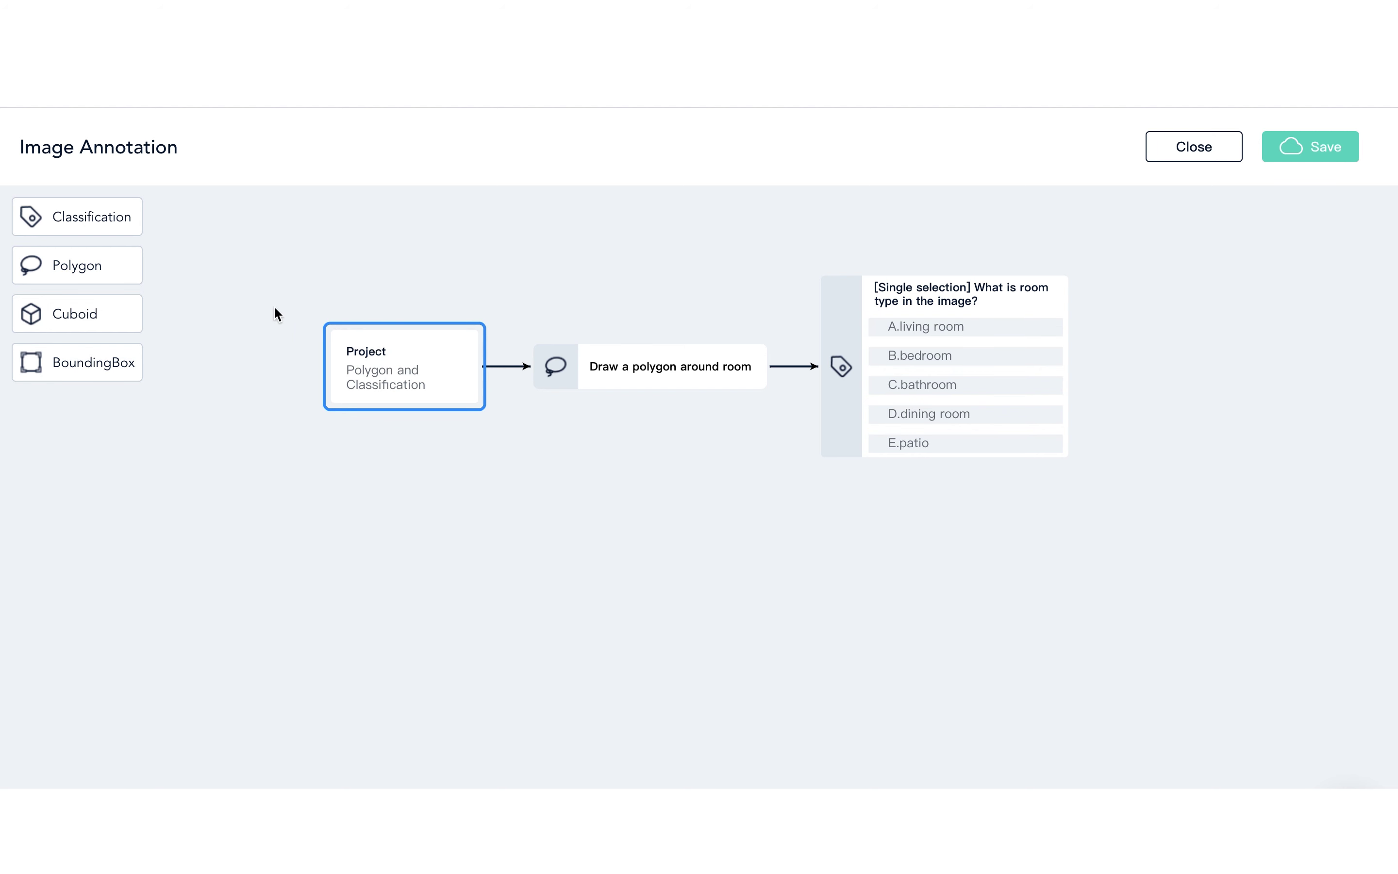
left_click(119, 275)
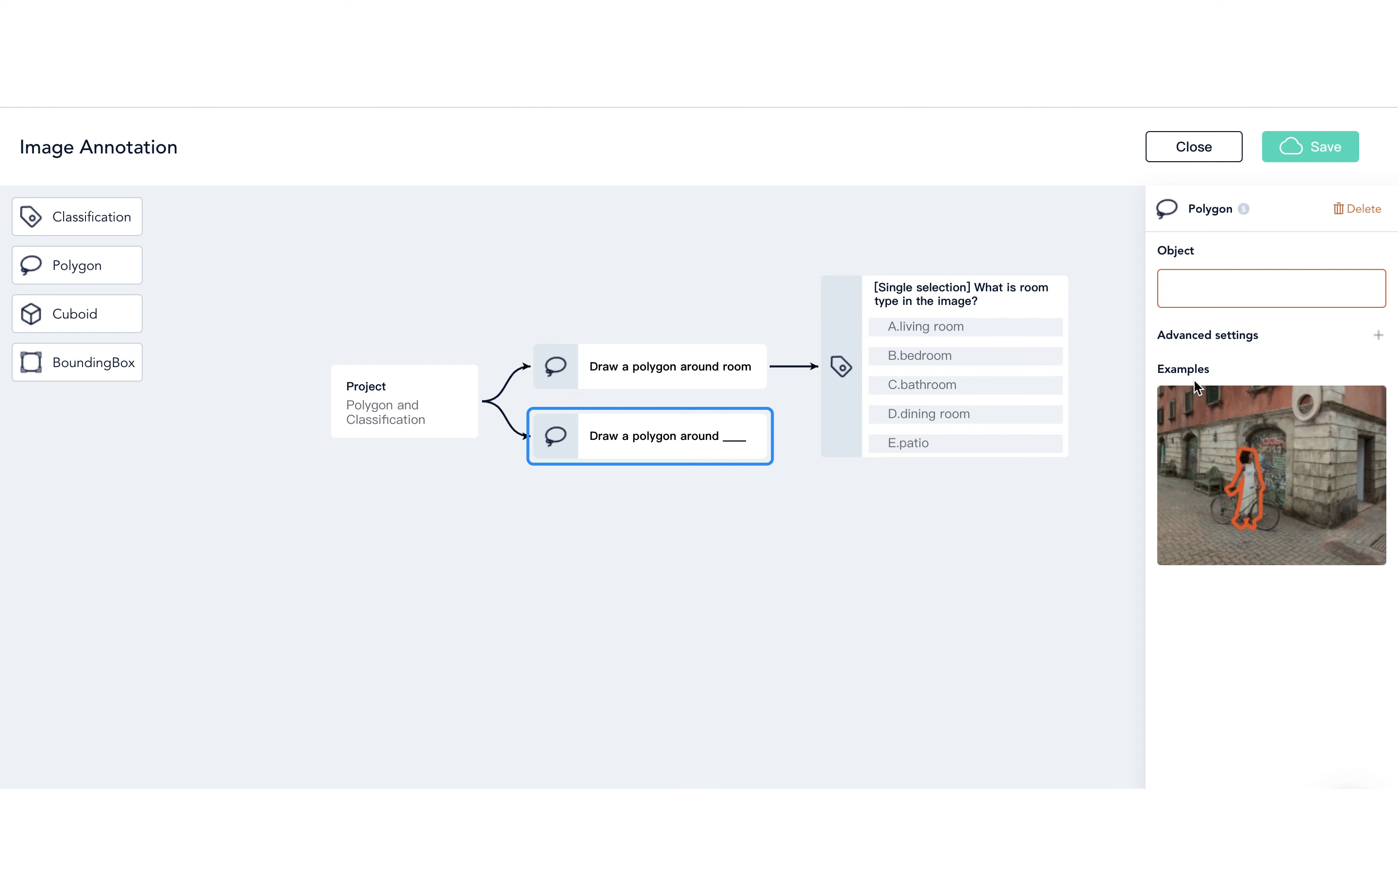
left_click(1257, 288)
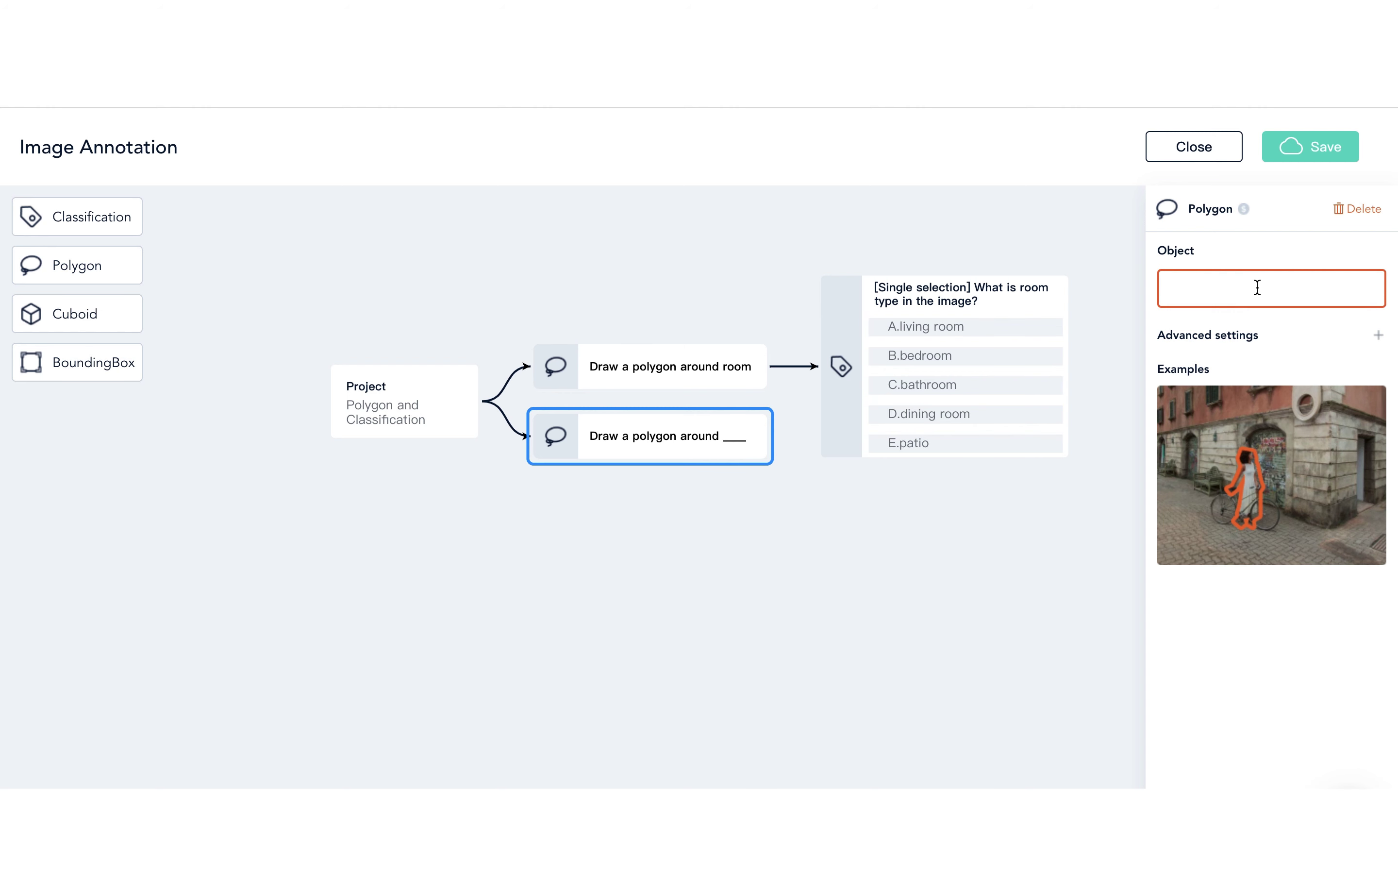
type("other")
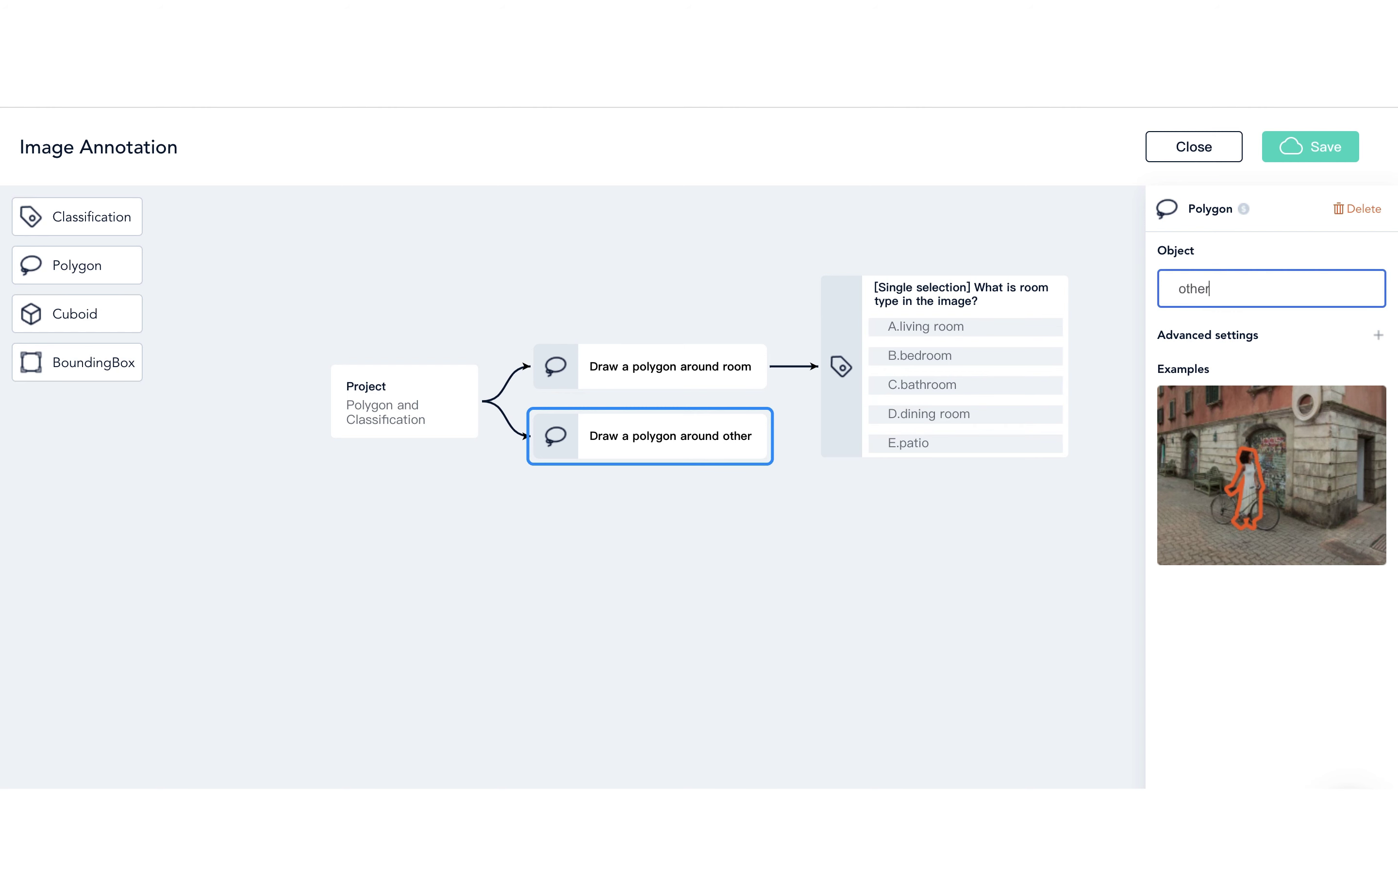
type(" element")
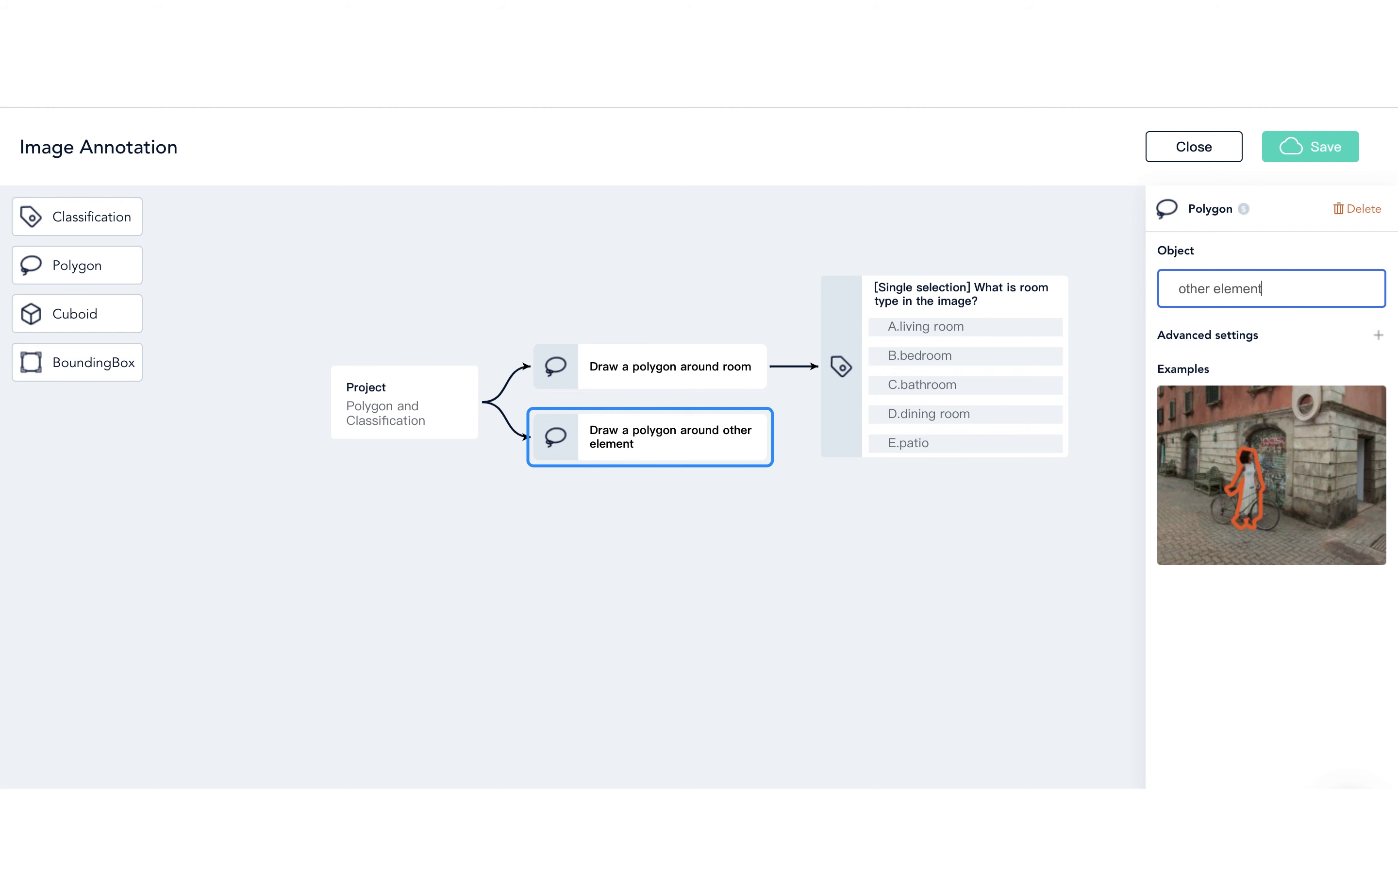
type("s excluding rooms")
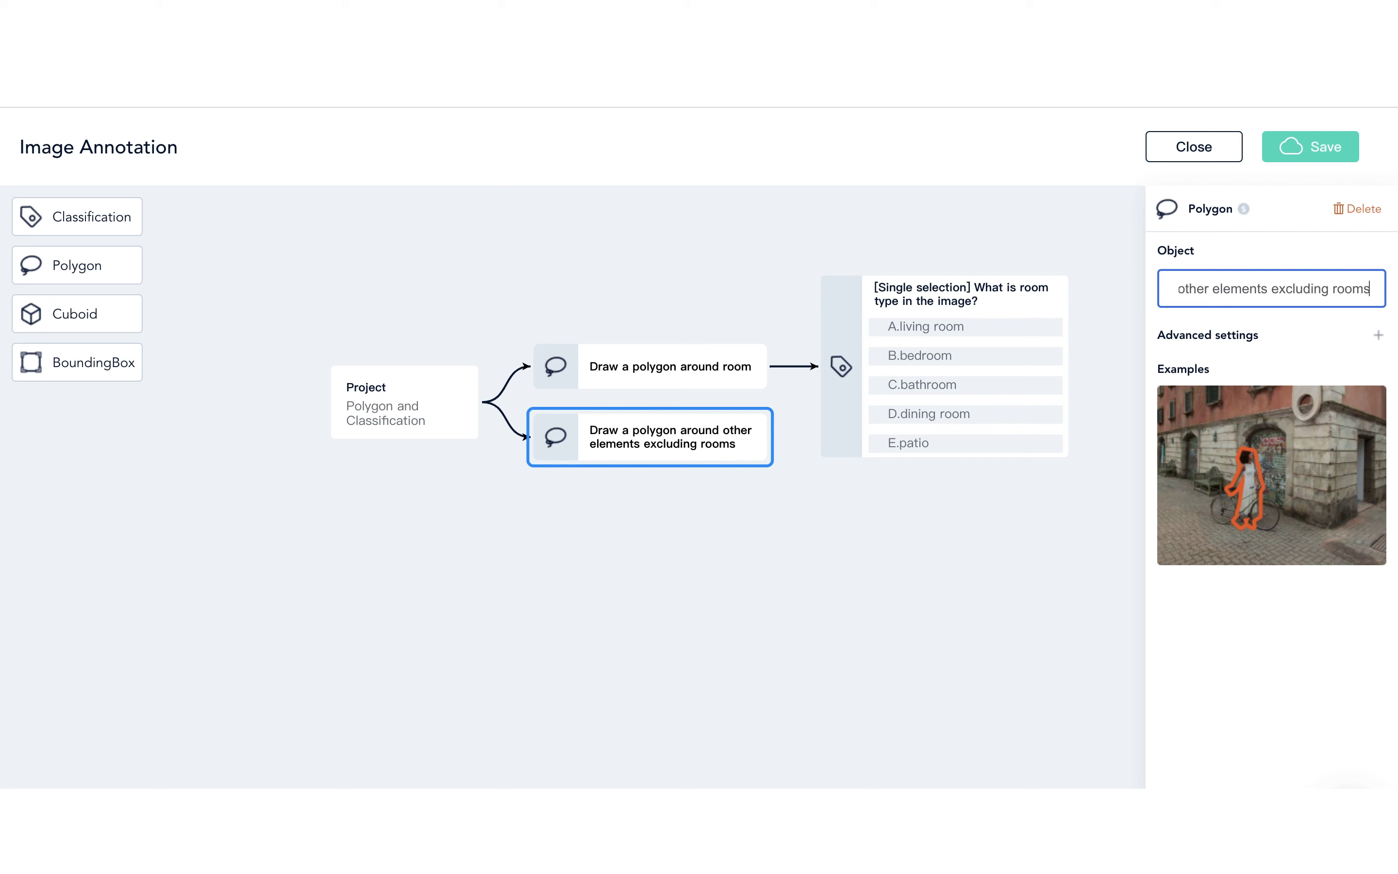
left_click(1076, 463)
left_click(966, 612)
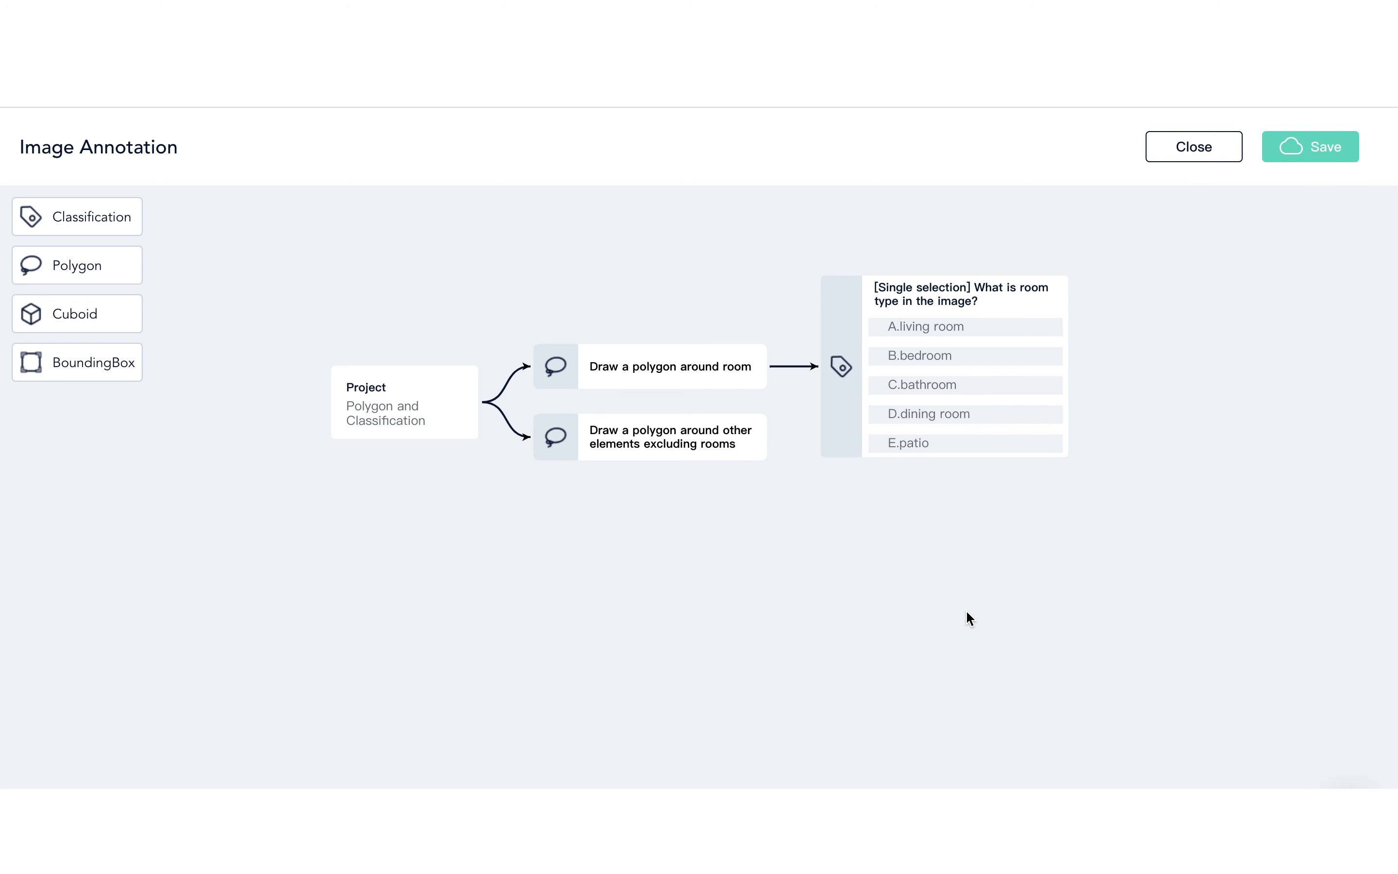
Attach a custom single-selection classification to the polygon task for other elements, with the question "select the type of the element".
left_click(712, 432)
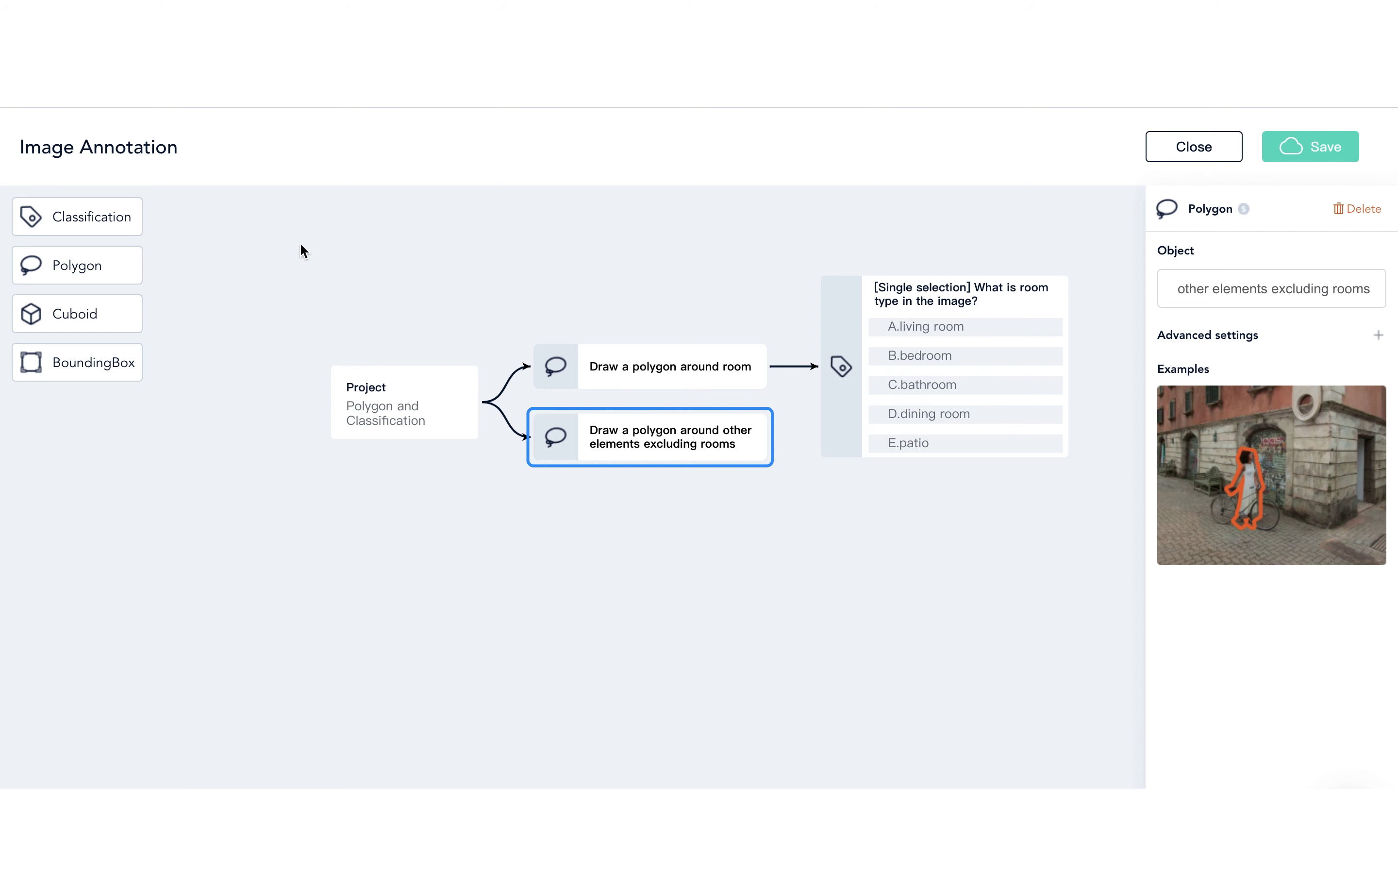
left_click(119, 219)
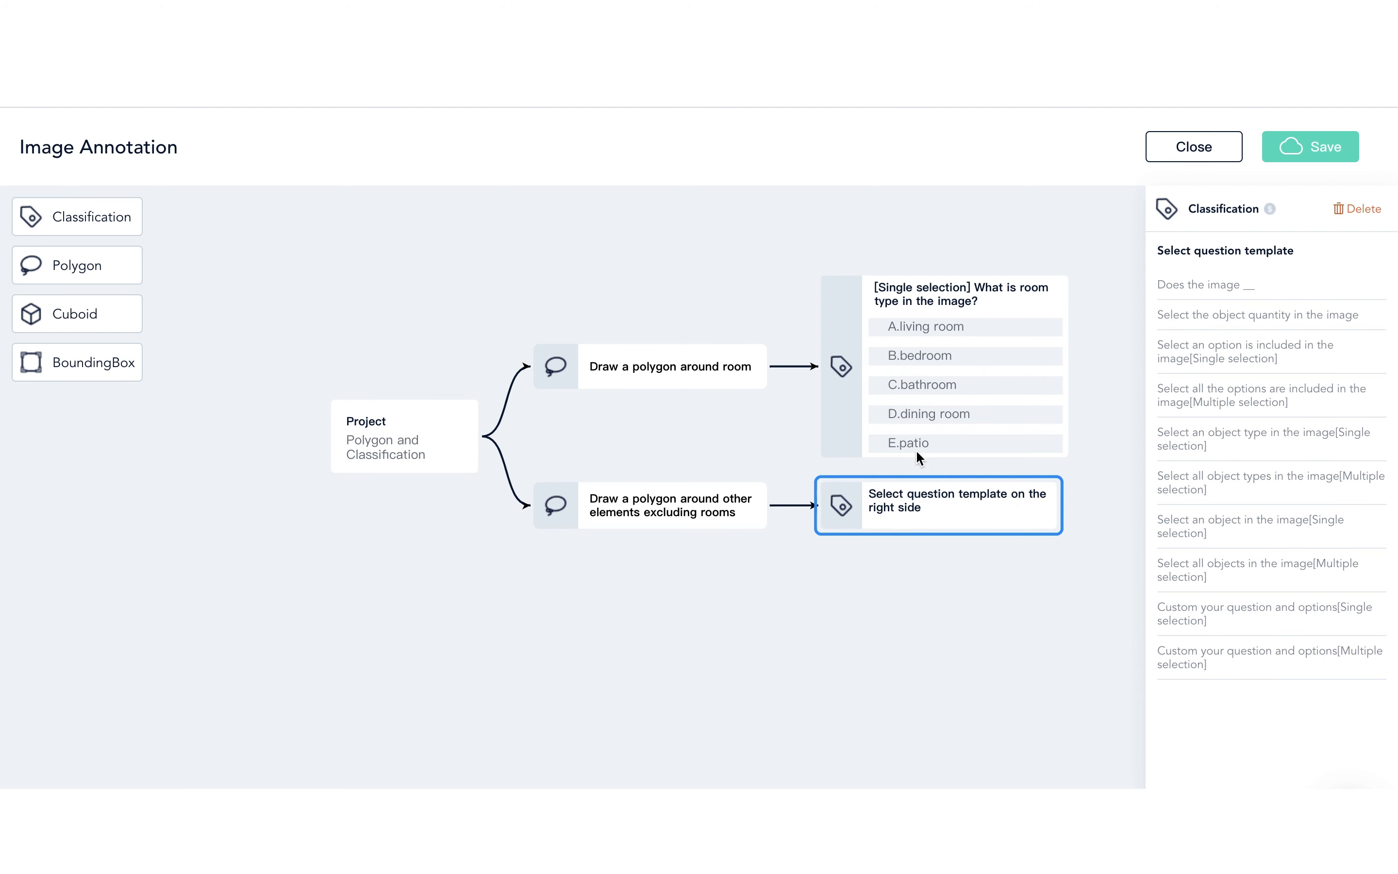
left_click(1194, 621)
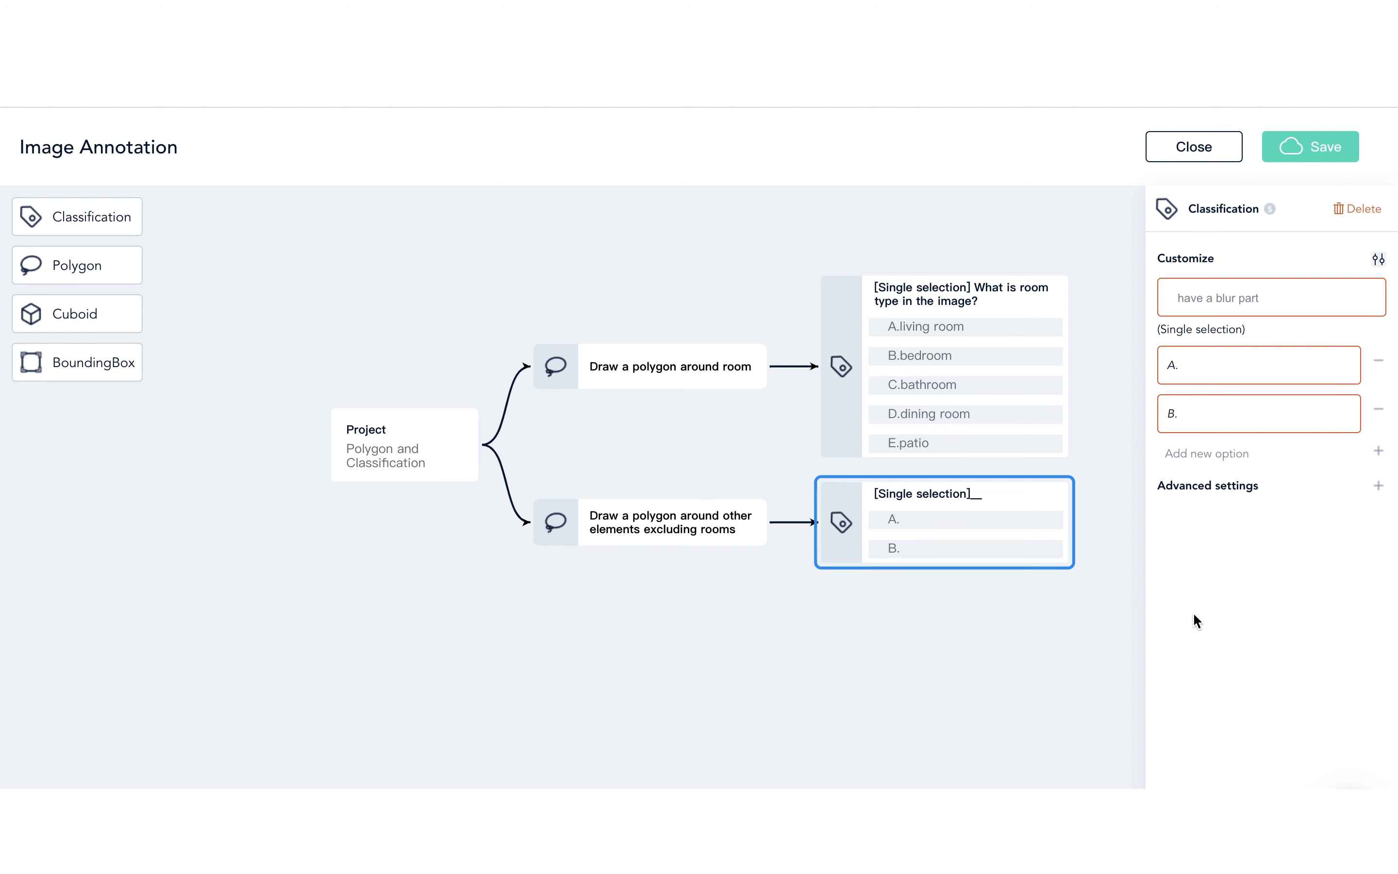
left_click(1243, 292)
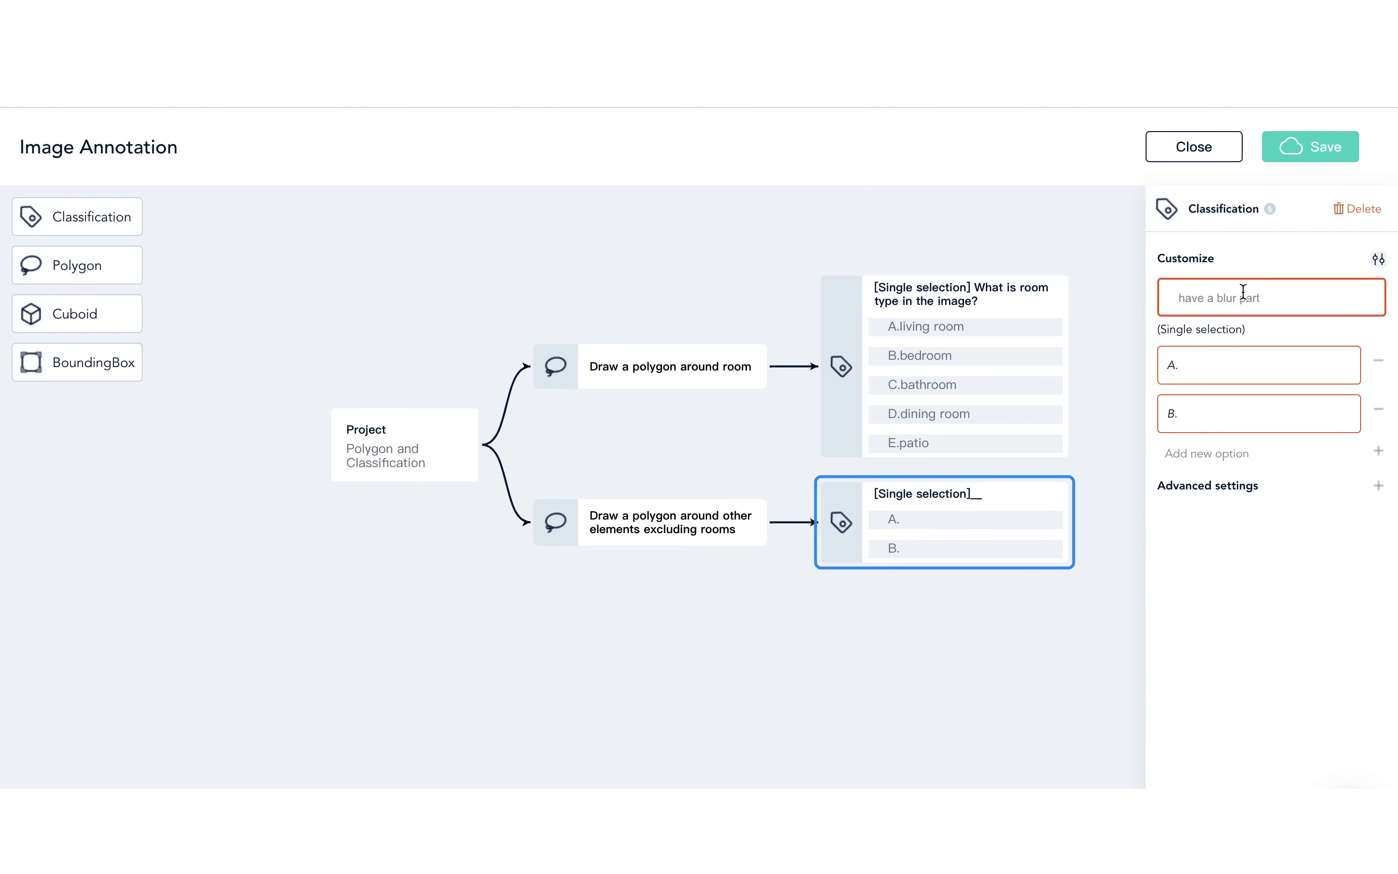
type("select the ")
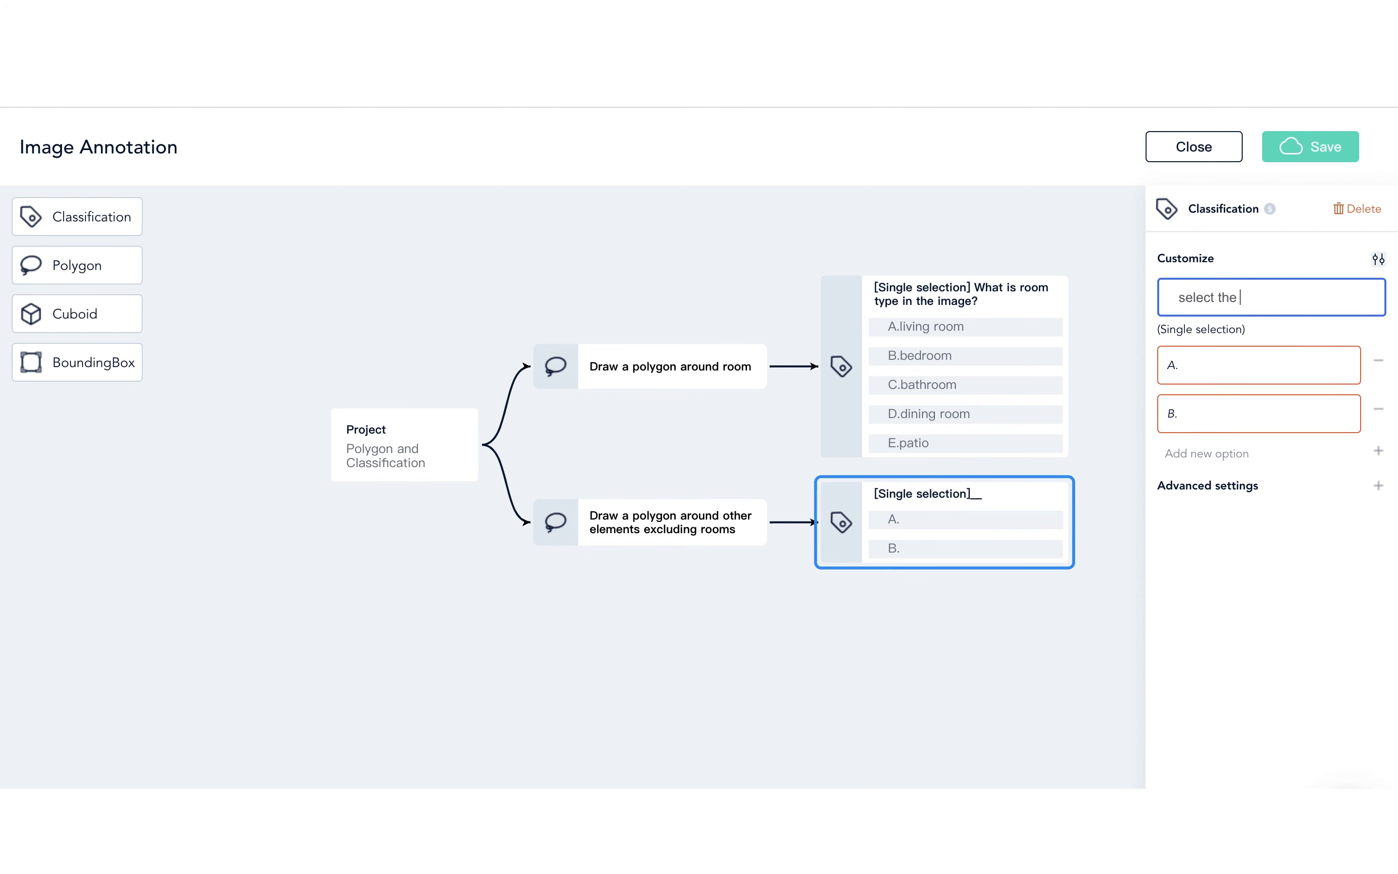
type("type of the element")
Fill in the element type classification with three options: "wall", "window" and "door".
left_click(1282, 365)
type("wall")
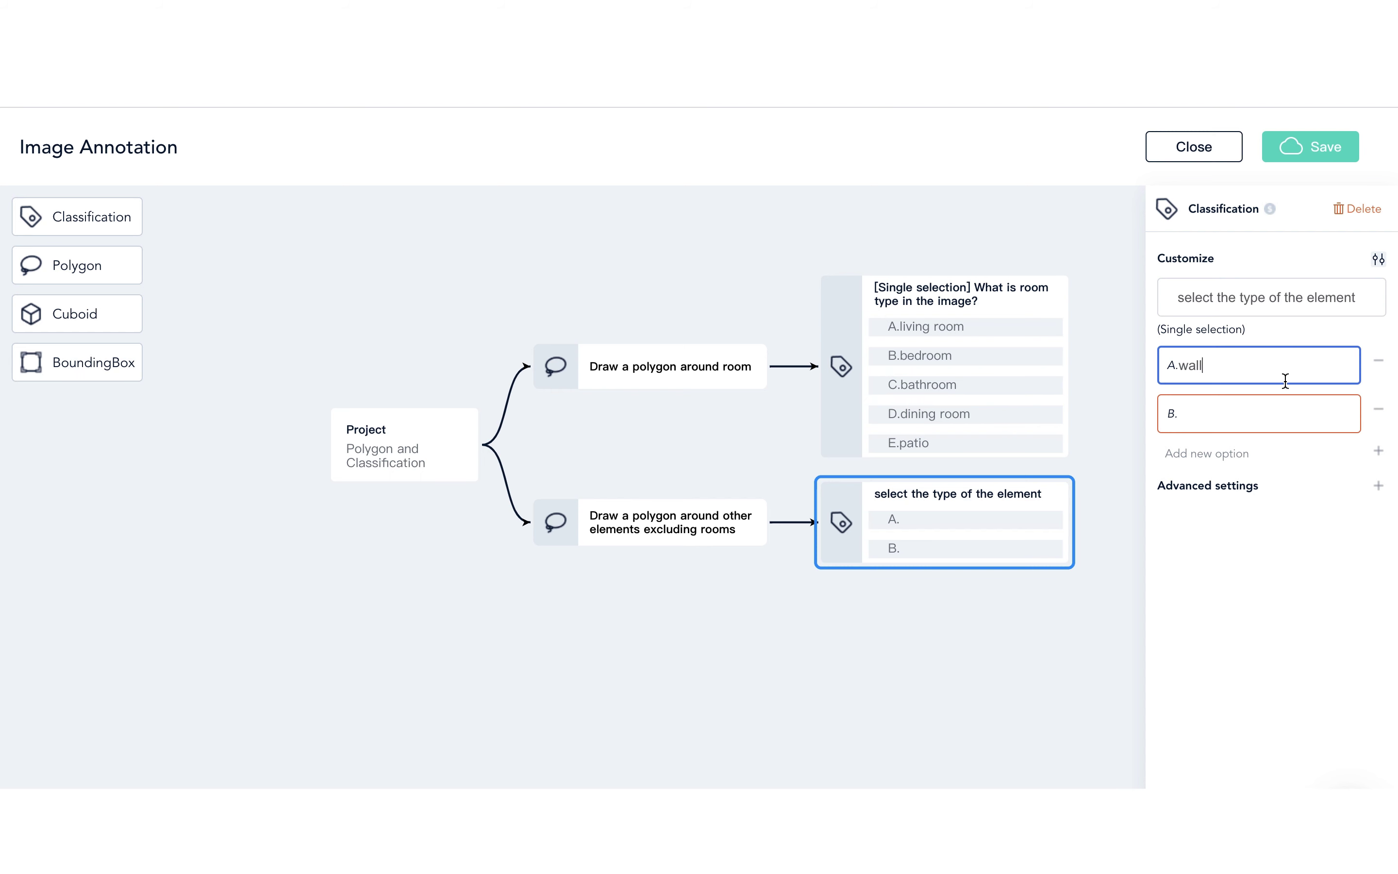
left_click(1285, 415)
type("window")
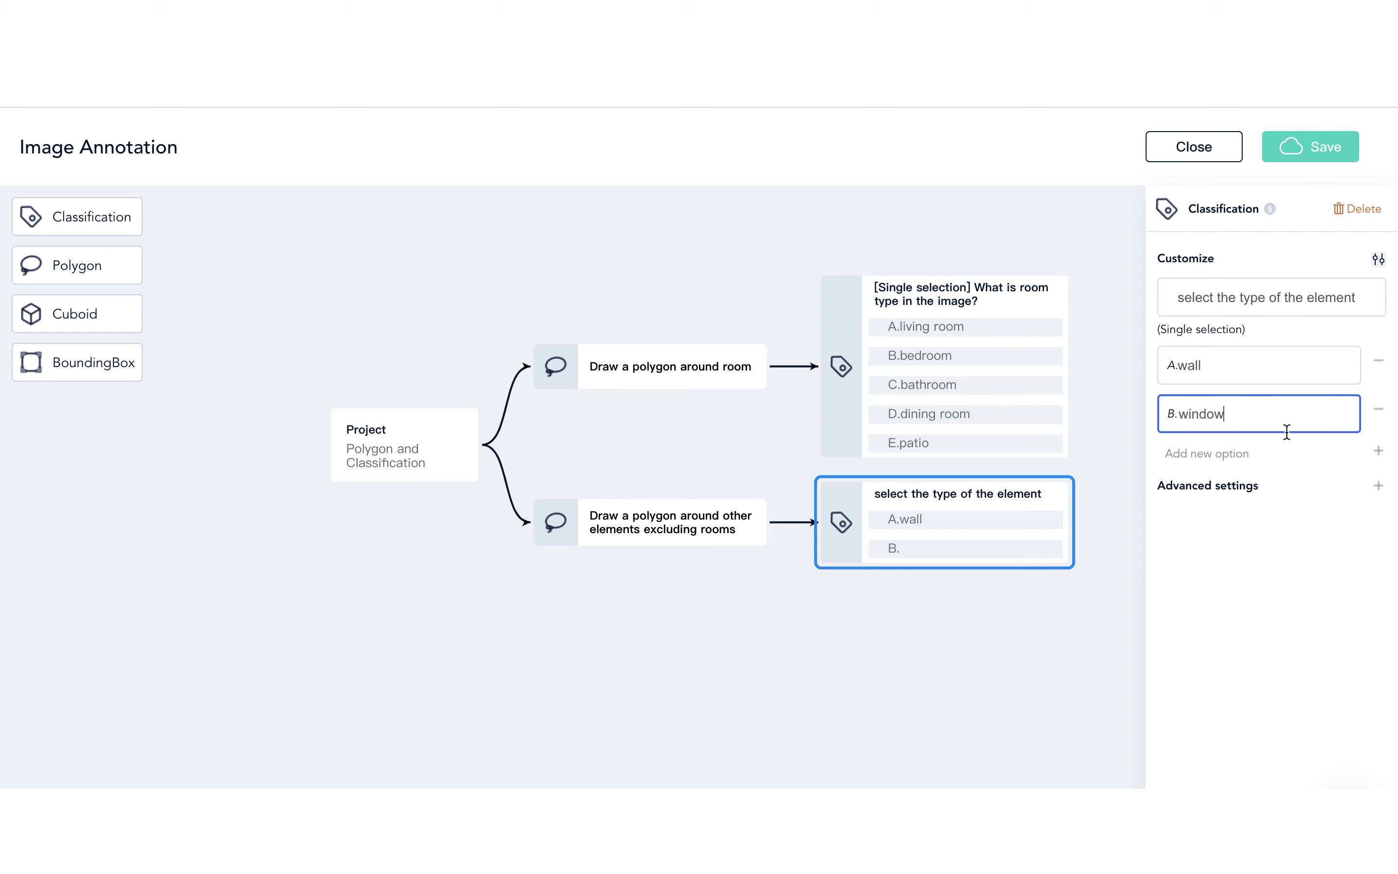
left_click(1378, 451)
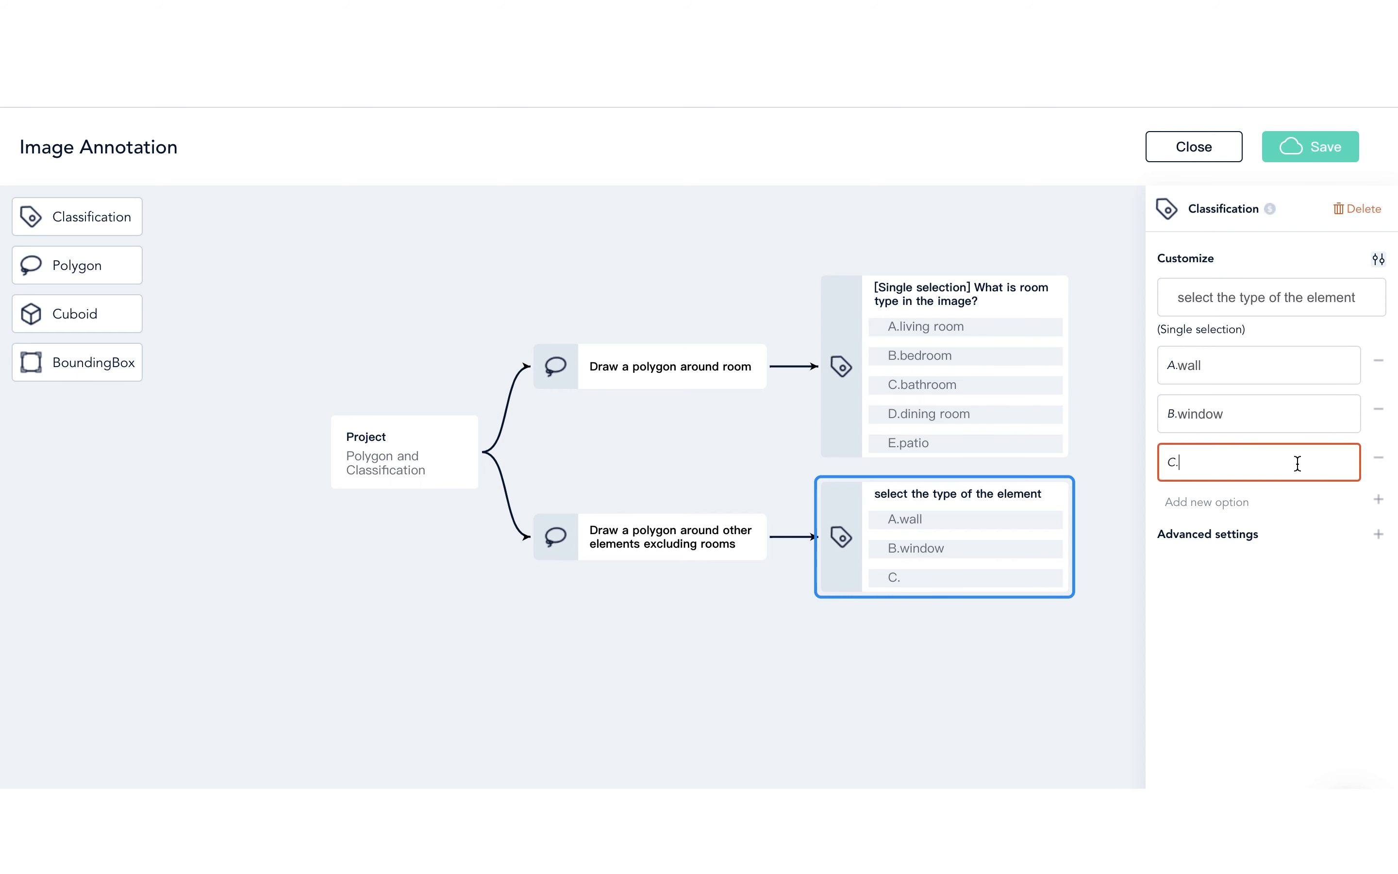
type("door")
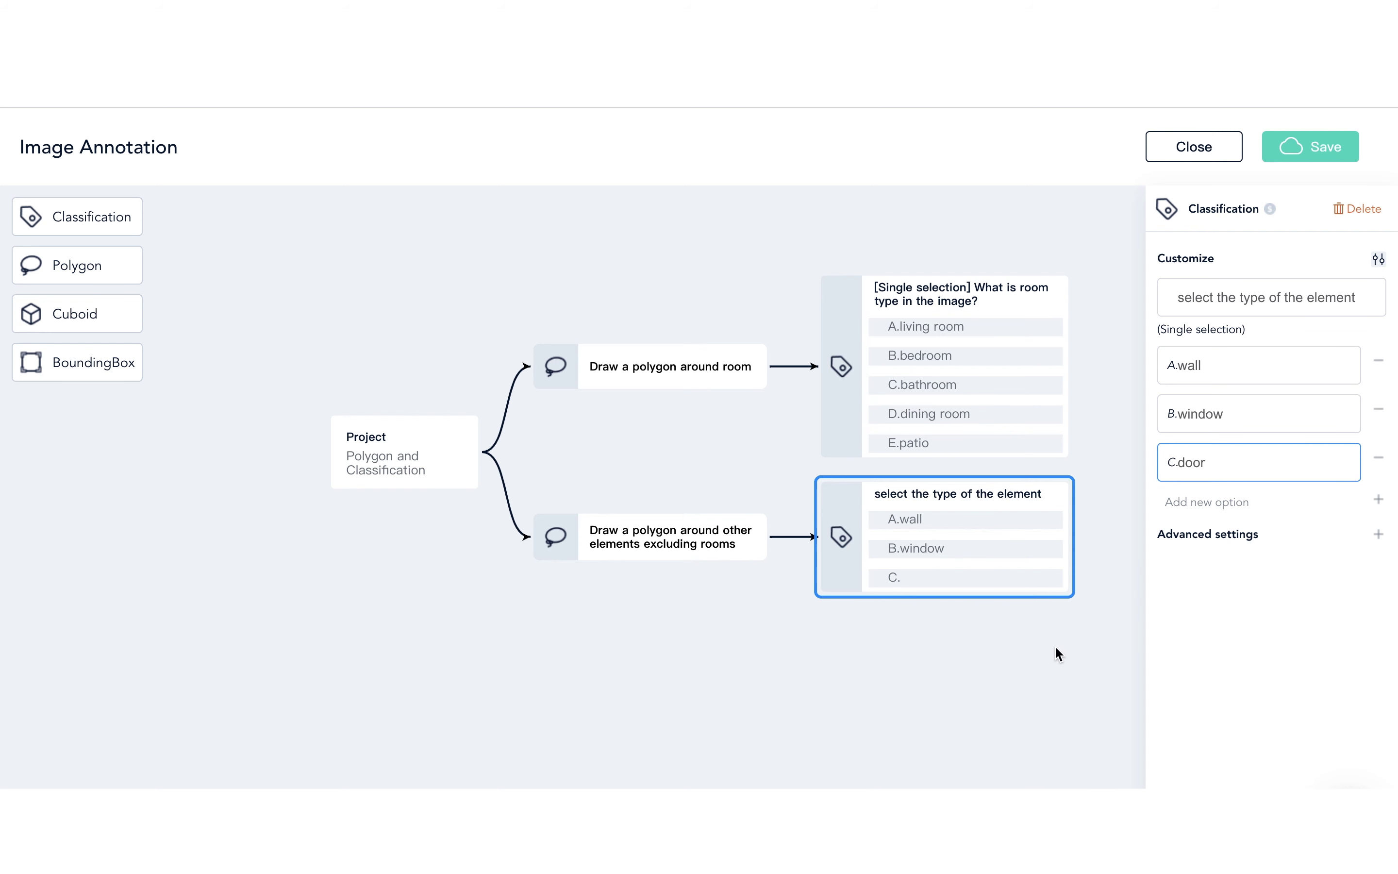
left_click(1053, 644)
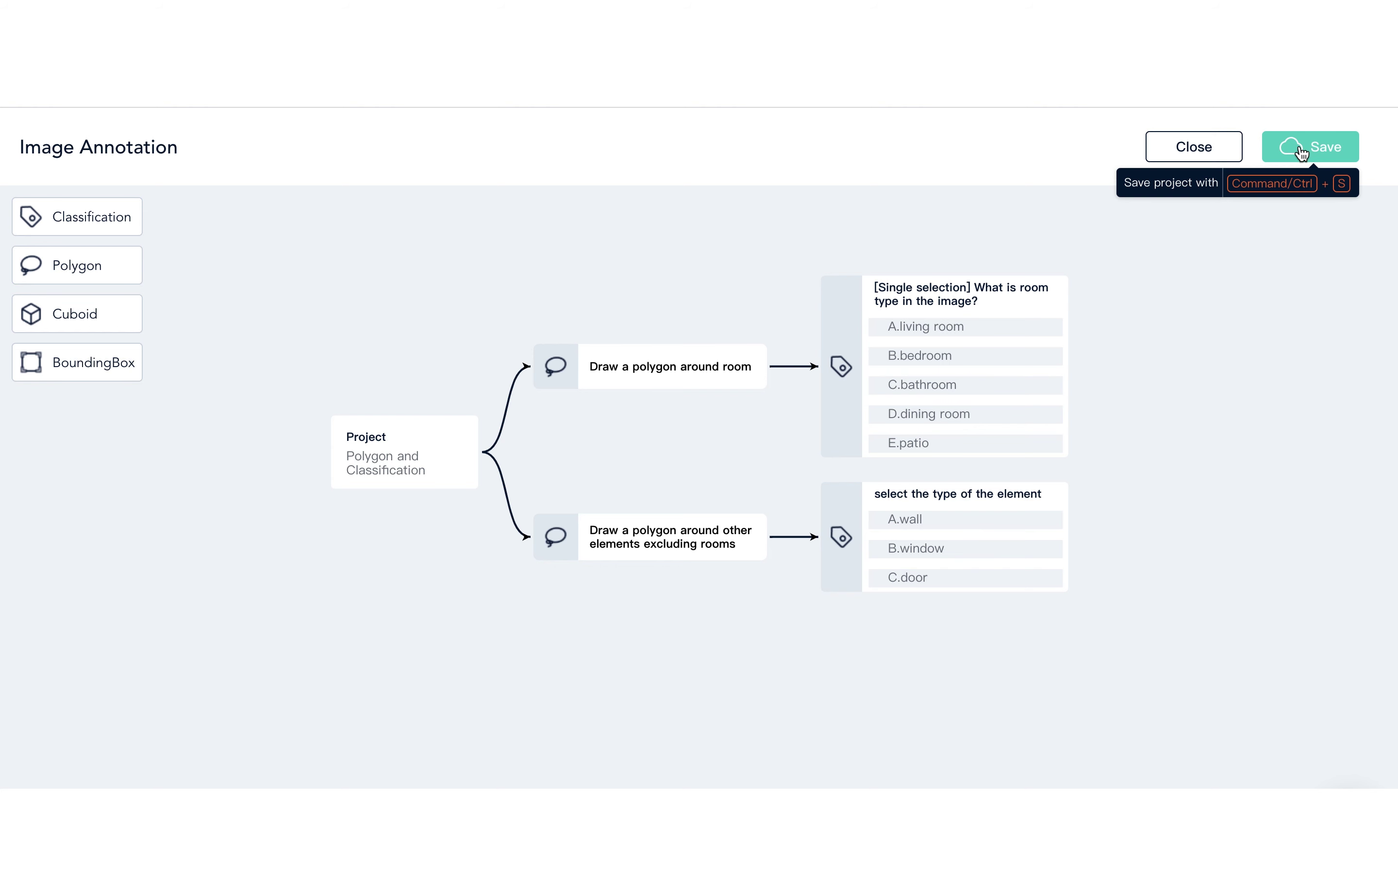
Close the image annotation editor, confirm ending the editing, and return to the project details.
left_click(1212, 145)
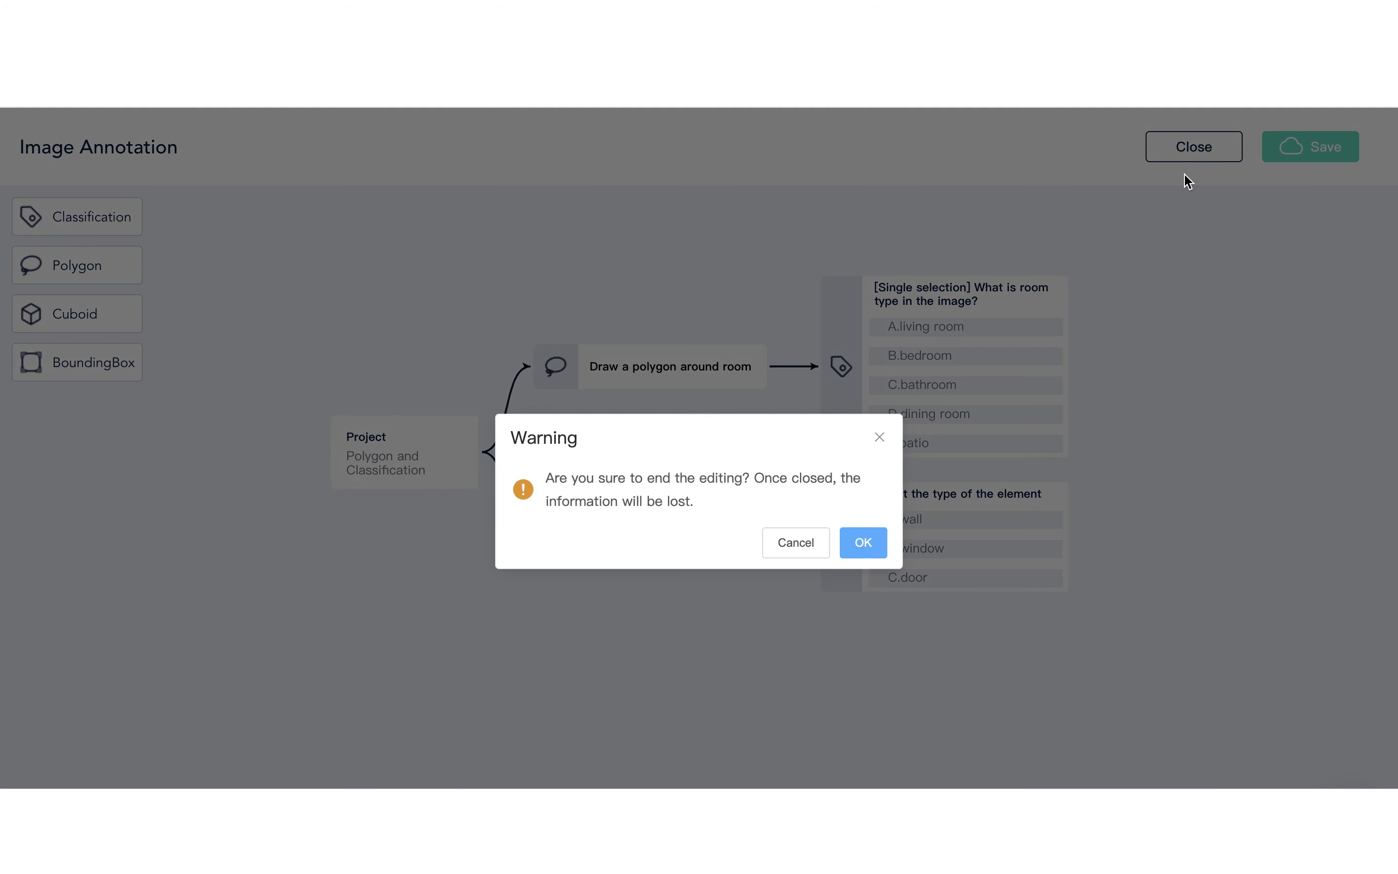
left_click(867, 547)
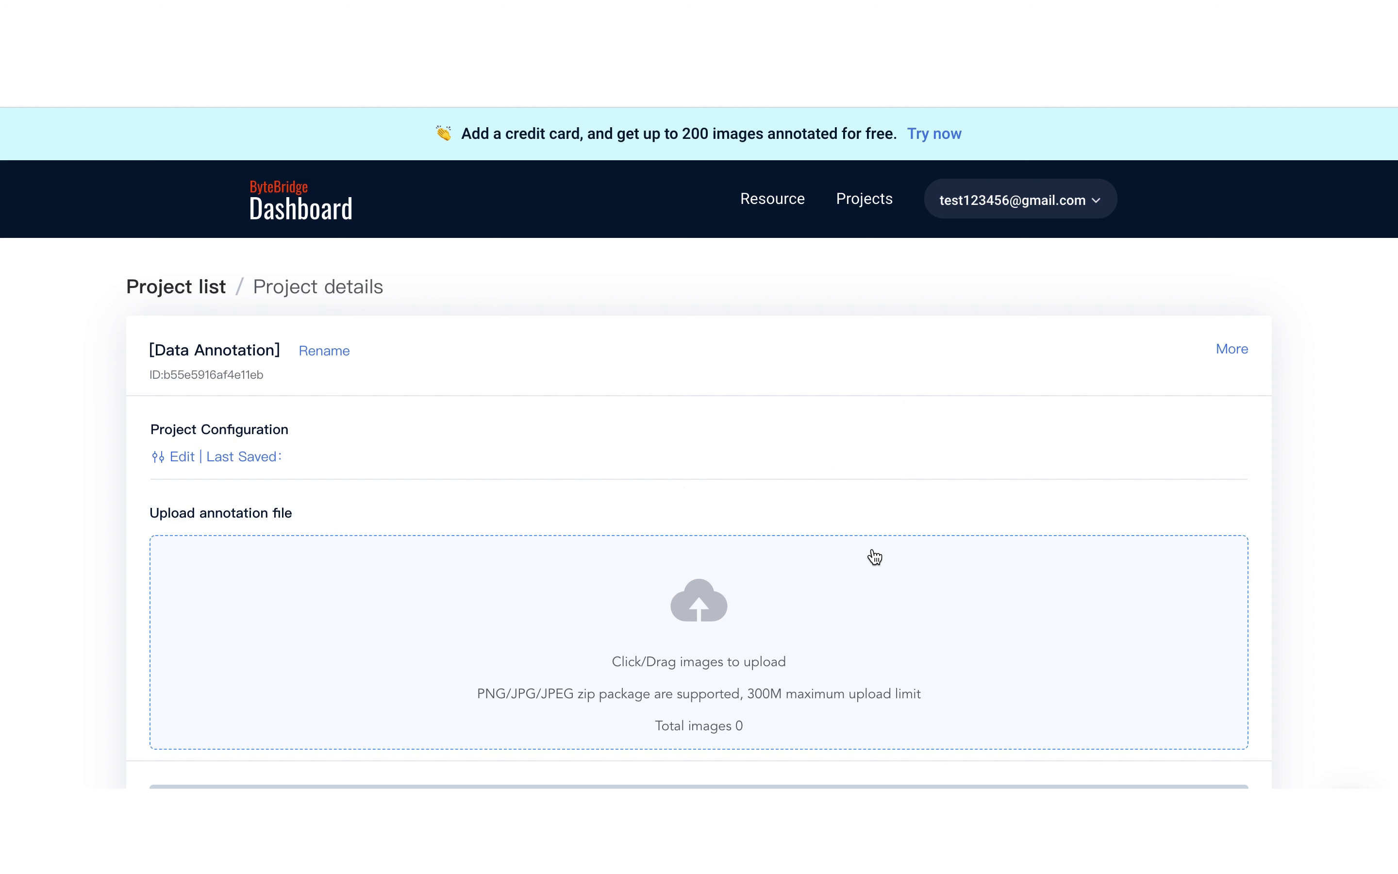